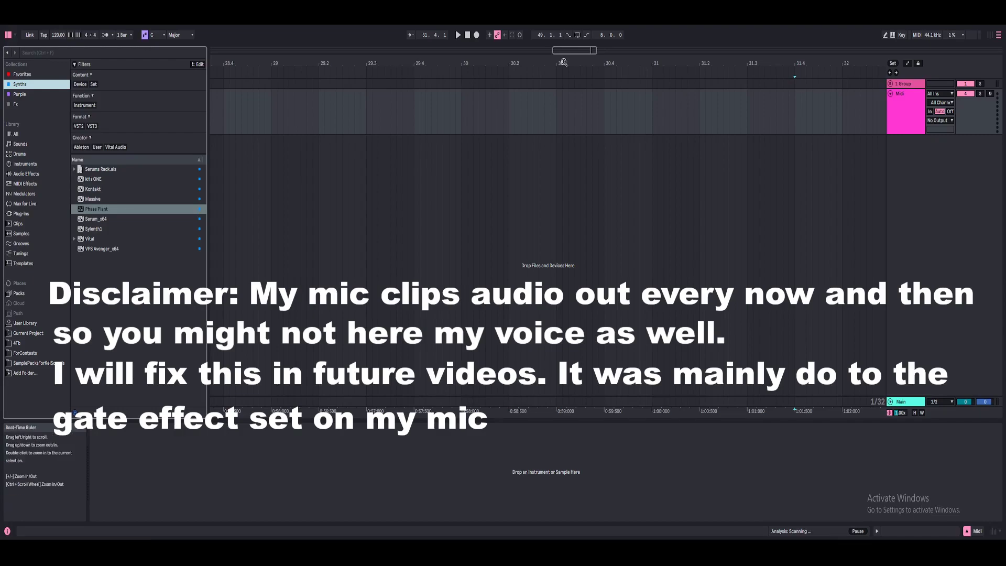
- Load Phase Plant onto the Midi track and add a Roar distortion effect after it
{"action": "left_click_drag", "start_coordinate": [563, 63], "coordinate": [532, 77]}
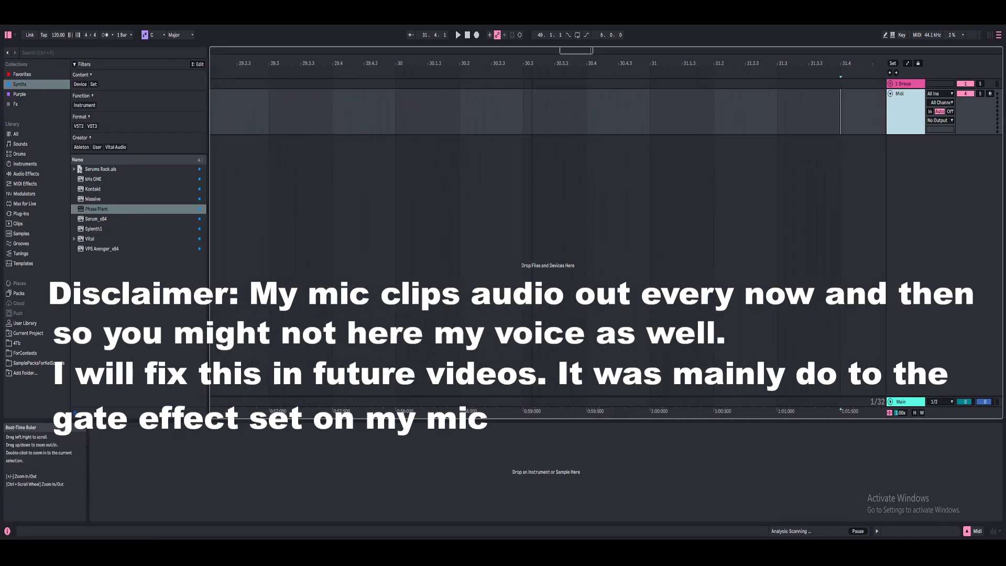
{"action": "double_click", "coordinate": [112, 210]}
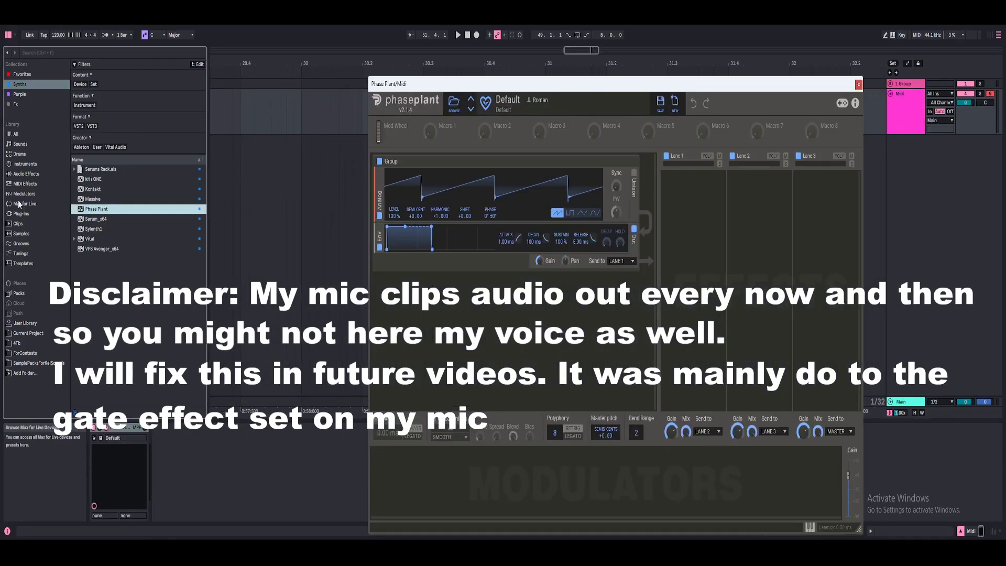
{"action": "left_click", "coordinate": [25, 173]}
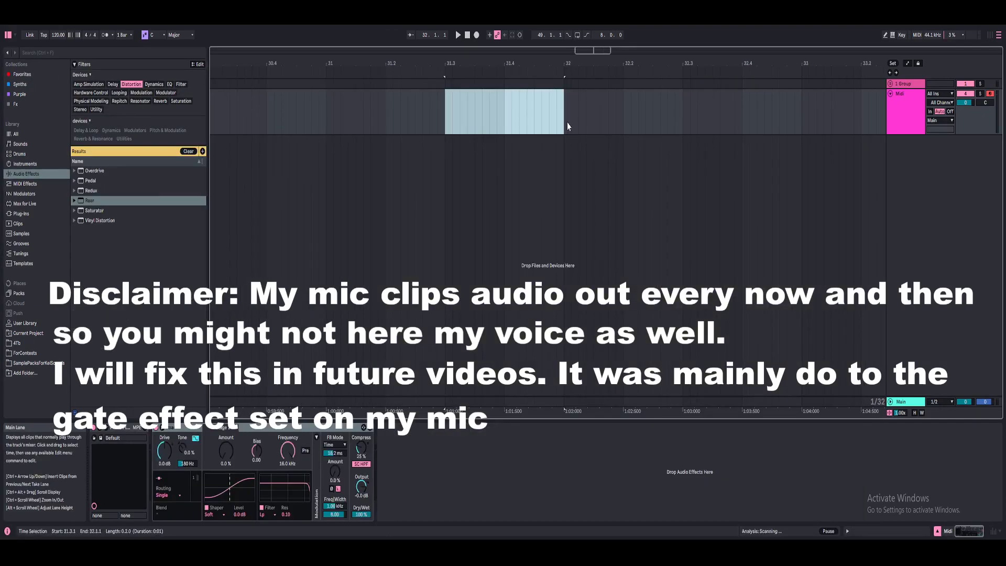
- Insert an empty MIDI clip from 31.3.1 to 32.1.1 and draw an F0 note across its first half
{"action": "right_click", "coordinate": [464, 111]}
{"action": "left_click", "coordinate": [485, 190]}
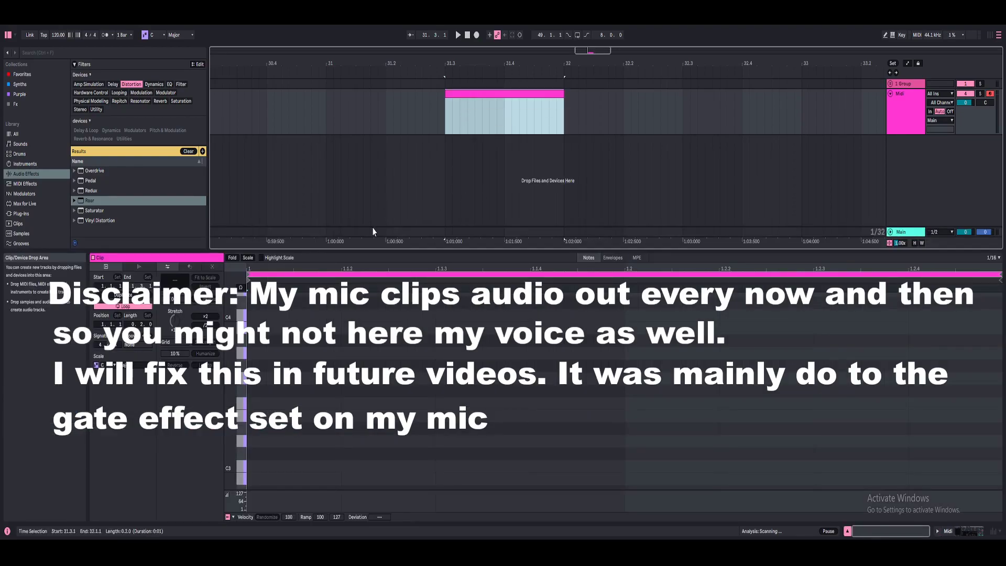
{"action": "scroll", "coordinate": [330, 404], "scroll_direction": "down", "scroll_amount": 3}
{"action": "left_click_drag", "start_coordinate": [267, 363], "coordinate": [635, 367]}
{"action": "key", "text": "shift+Down"}
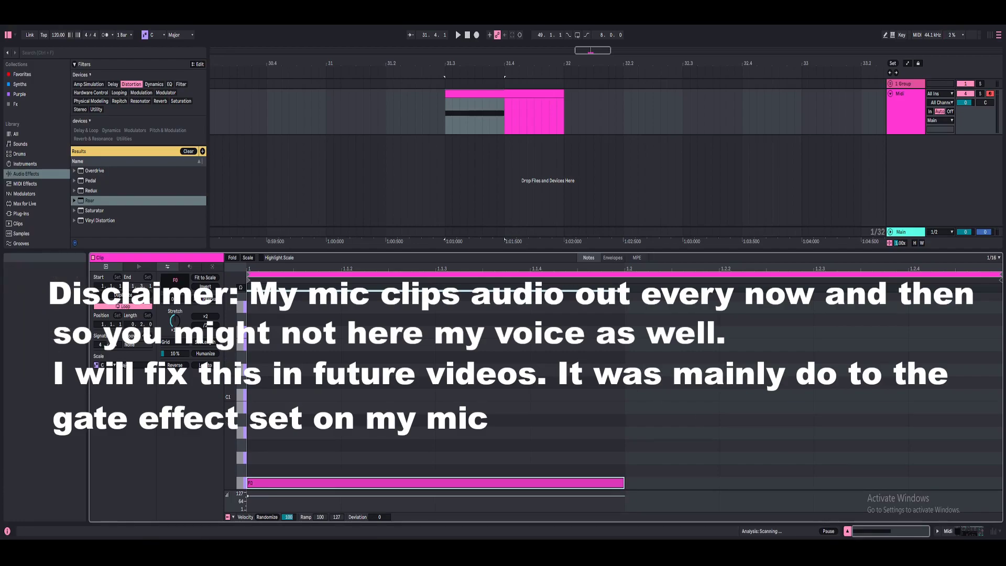
- Add an LFO modulator in Phase Plant and reshape its curve into a descending ramp from 100% to 0%
{"action": "left_click", "coordinate": [969, 533]}
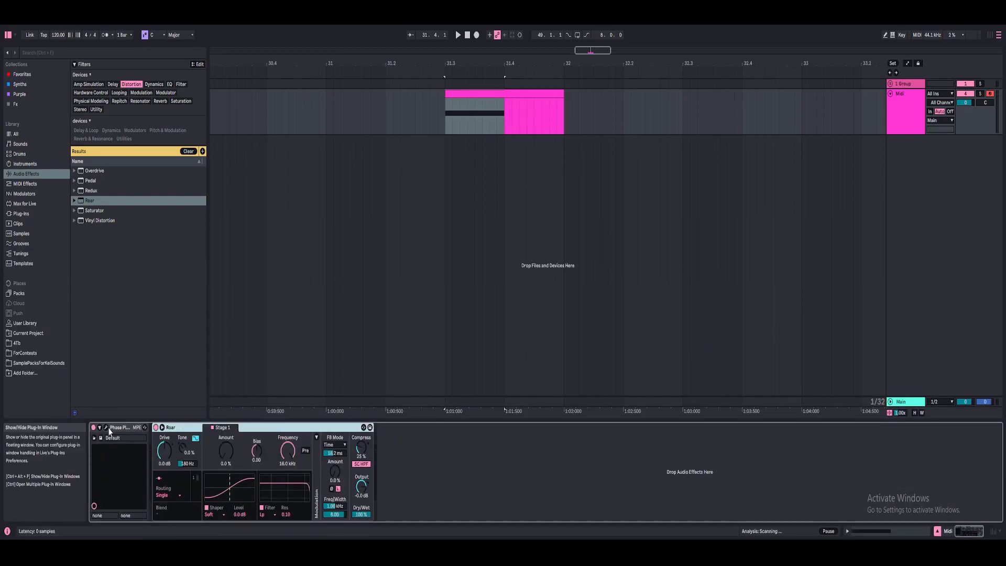
{"action": "left_click", "coordinate": [145, 427]}
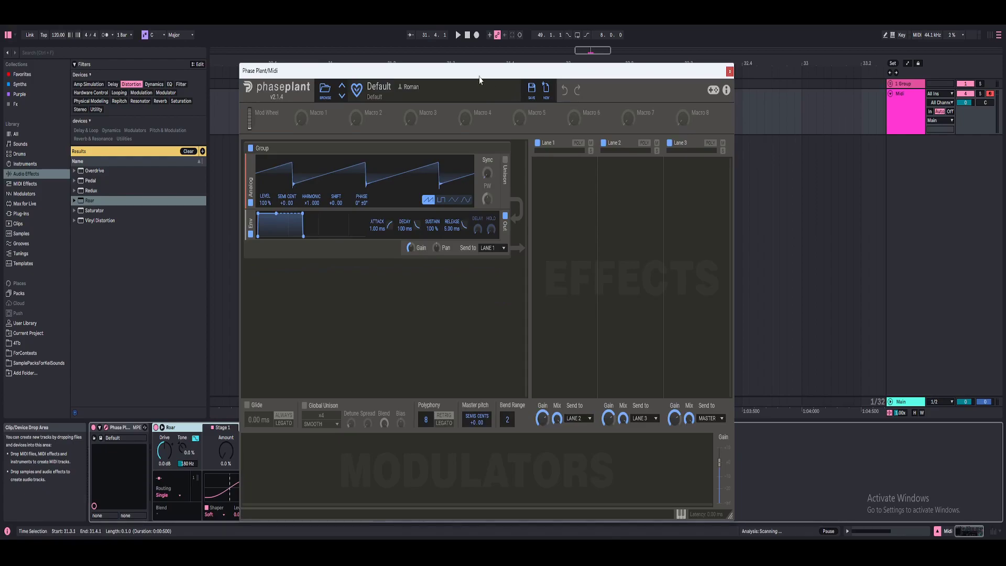
{"action": "left_click_drag", "start_coordinate": [479, 80], "coordinate": [522, 56]}
{"action": "left_click", "coordinate": [350, 409]}
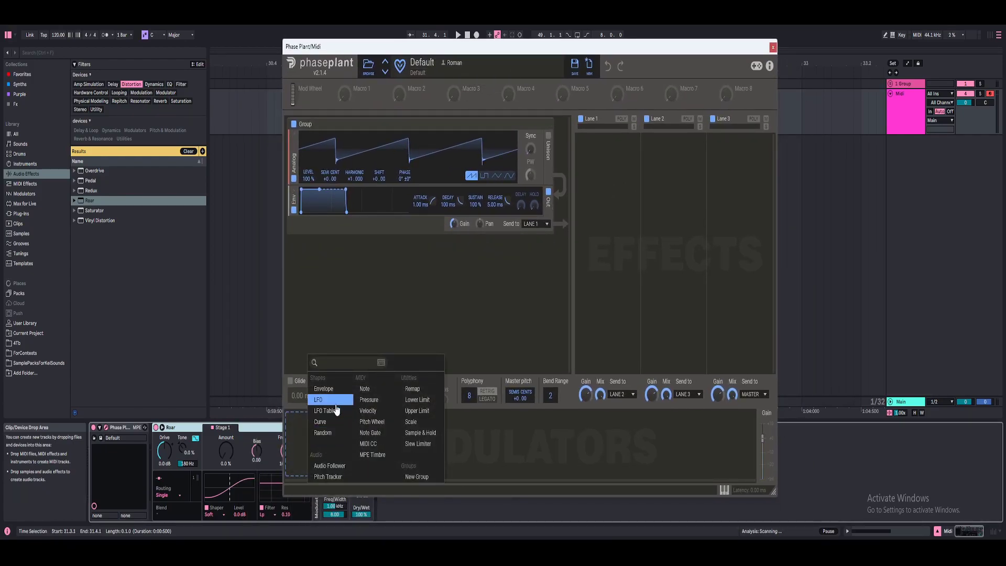
{"action": "left_click", "coordinate": [329, 404]}
{"action": "left_click", "coordinate": [409, 466]}
{"action": "left_click_drag", "start_coordinate": [506, 184], "coordinate": [367, 184]}
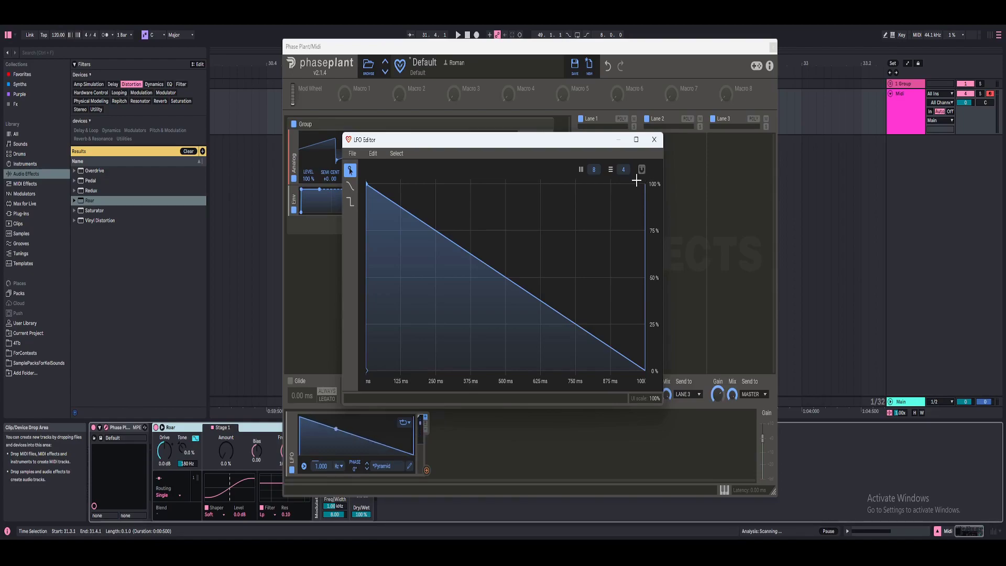
{"action": "left_click", "coordinate": [654, 139]}
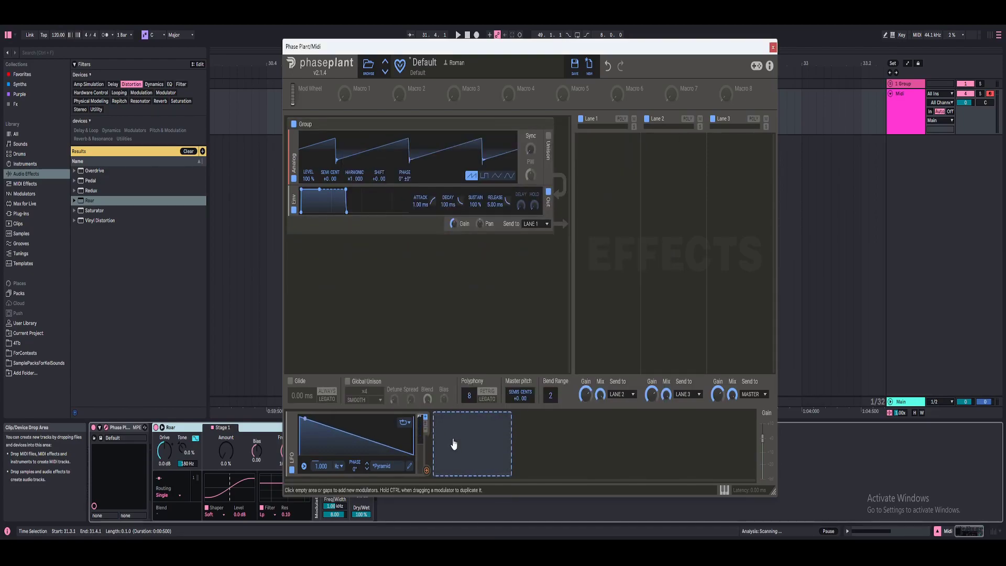
- Set the oscillator's harmonic to 0, modulate it with the LFO at about 3.605 Hz, and audition the clip
{"action": "left_click_drag", "start_coordinate": [354, 179], "coordinate": [354, 209]}
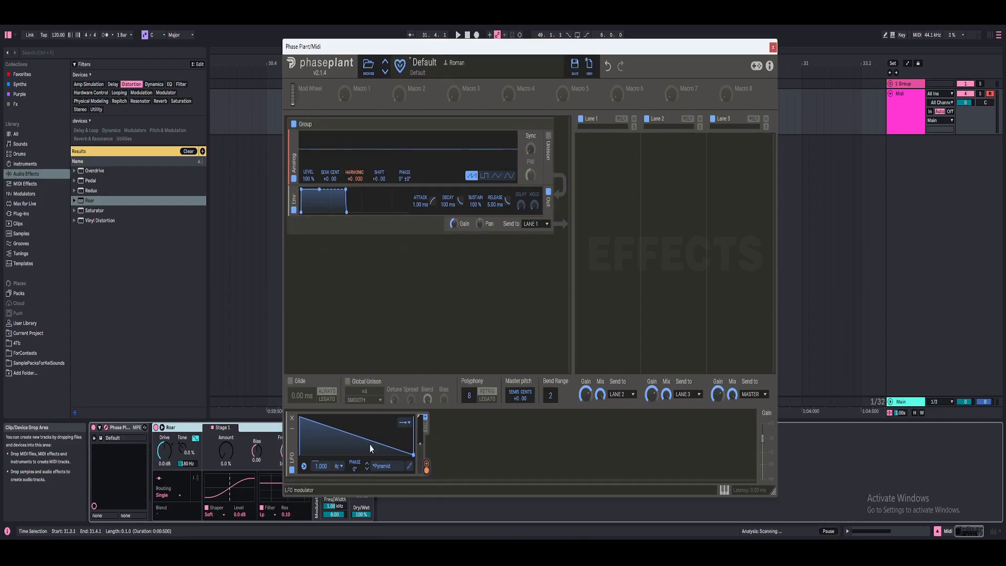
{"action": "left_click_drag", "start_coordinate": [333, 471], "coordinate": [333, 451]}
{"action": "left_click", "coordinate": [772, 47]}
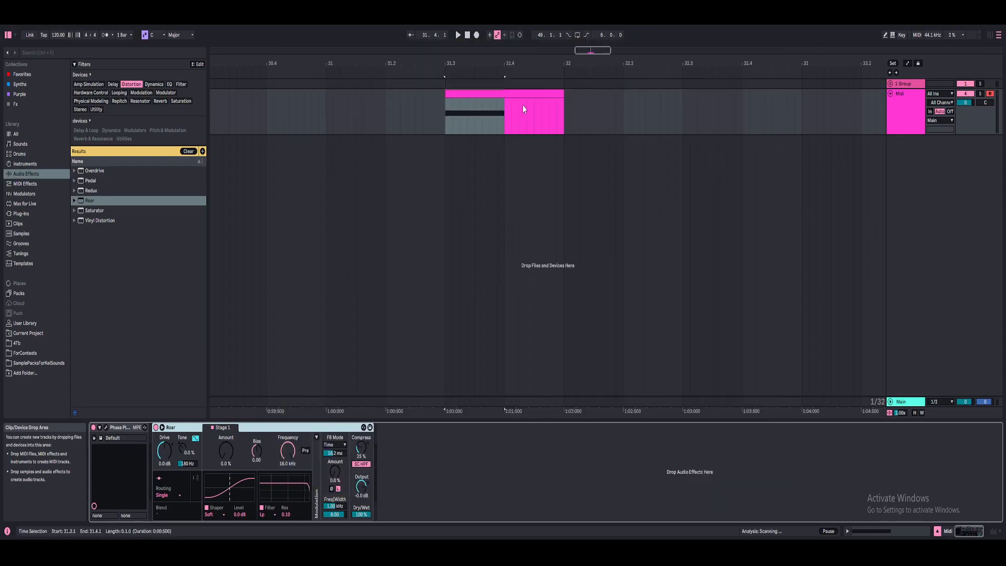
{"action": "left_click", "coordinate": [502, 93]}
{"action": "key", "text": "space"}
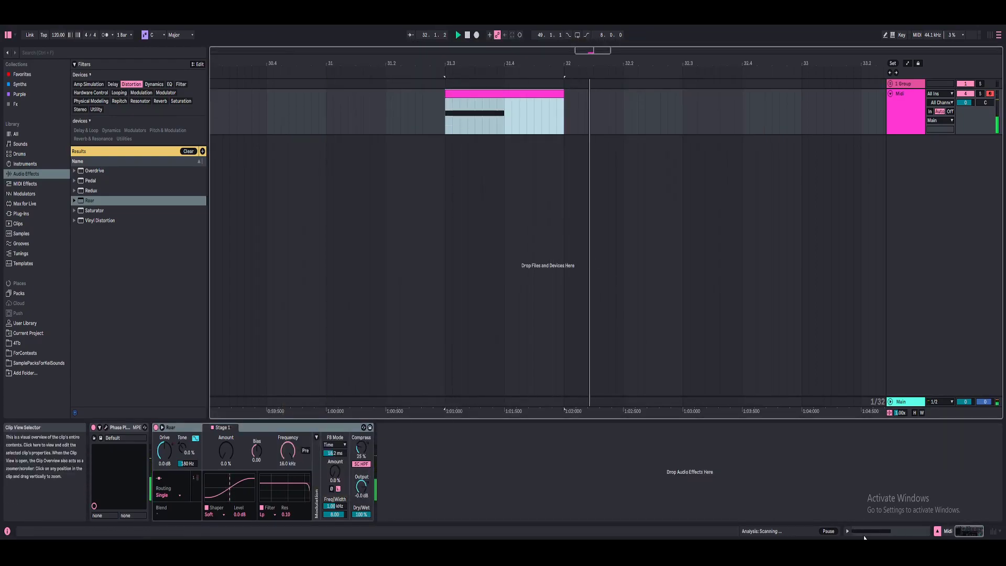
- Fill the clip with four evenly spaced short F0 notes and play it back
{"action": "key", "text": "shift+Tab"}
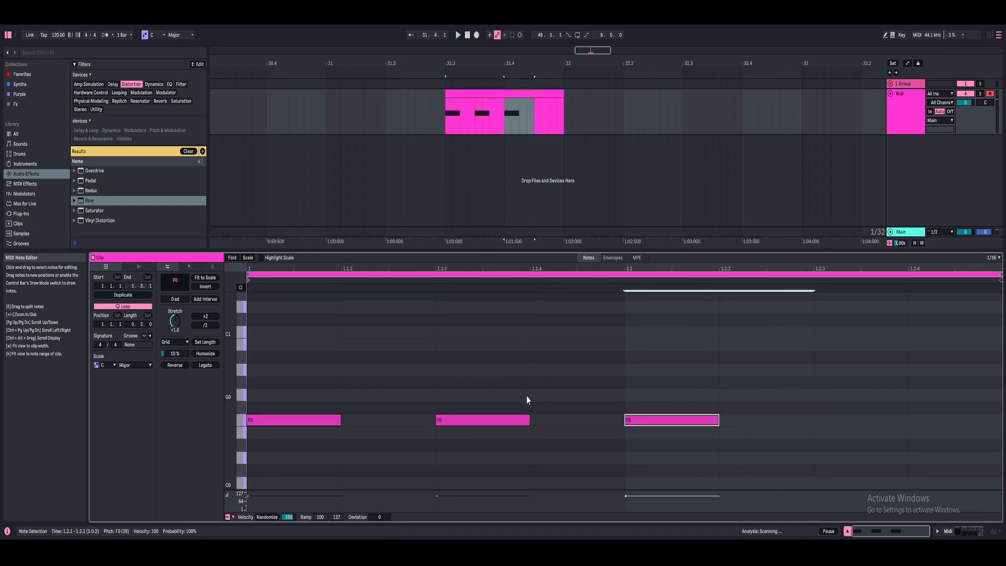
{"action": "key", "text": "ctrl+d"}
{"action": "left_click", "coordinate": [492, 99]}
{"action": "key", "text": "space"}
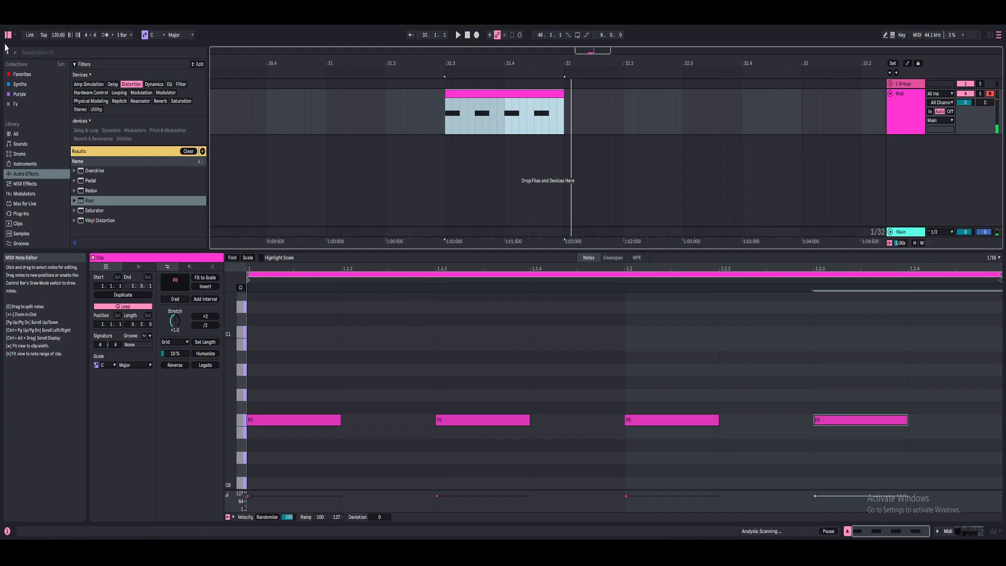
- Set the project tempo to 140 BPM and audition the clip
{"action": "left_click", "coordinate": [57, 35]}
{"action": "type", "text": "140"}
{"action": "key", "text": "Return"}
{"action": "key", "text": "space"}
{"action": "key", "text": "space"}
- Compress all four F0 notes in time to half their length and spacing
{"action": "left_click_drag", "start_coordinate": [314, 467], "coordinate": [869, 302]}
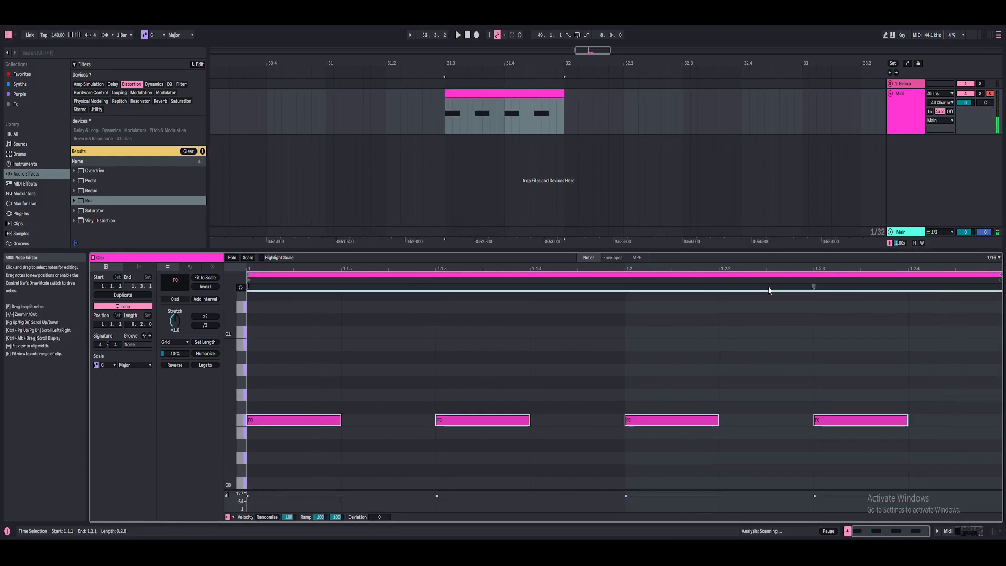
{"action": "left_click", "coordinate": [205, 325]}
{"action": "left_click", "coordinate": [139, 266]}
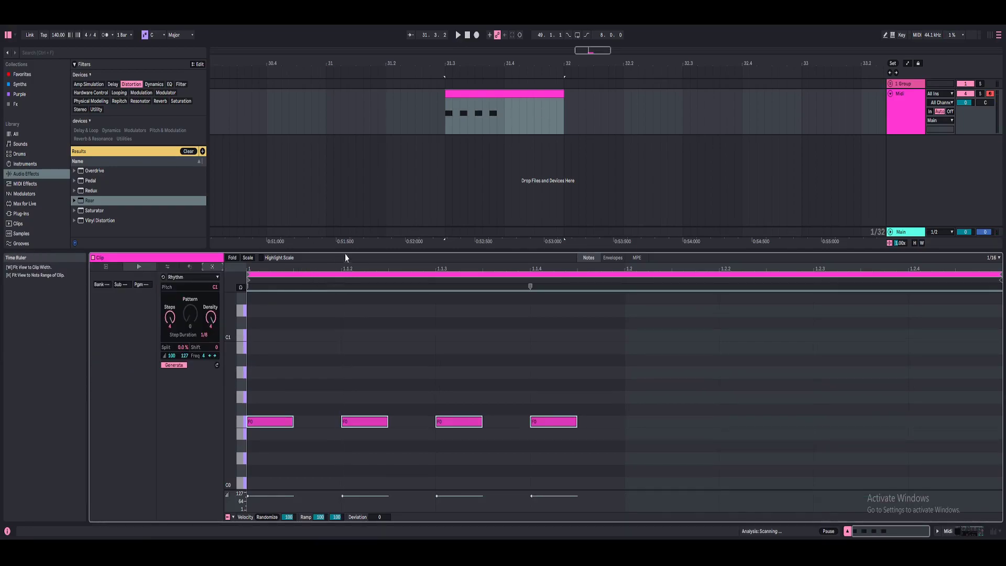
{"action": "left_click", "coordinate": [167, 266]}
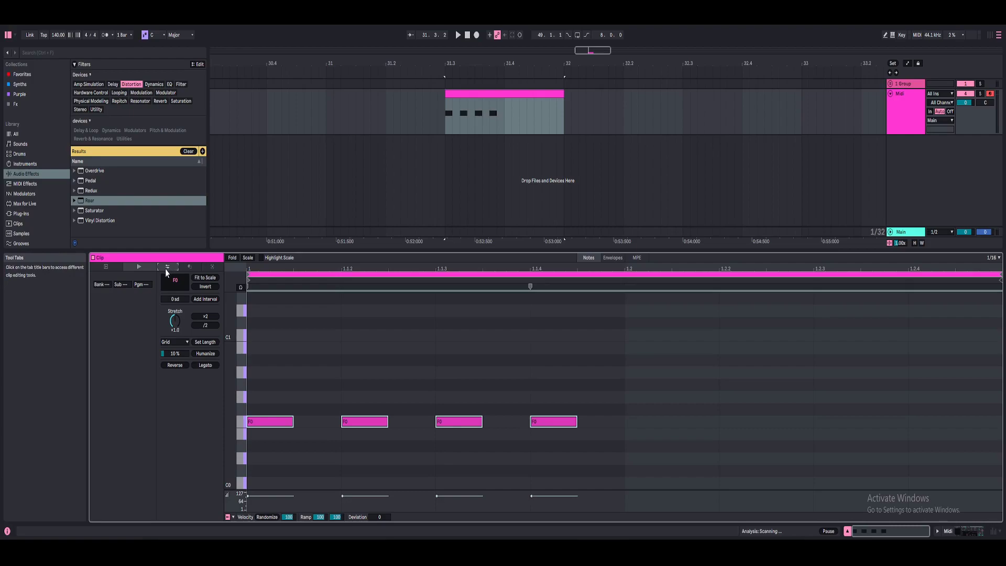
{"action": "left_click", "coordinate": [189, 267]}
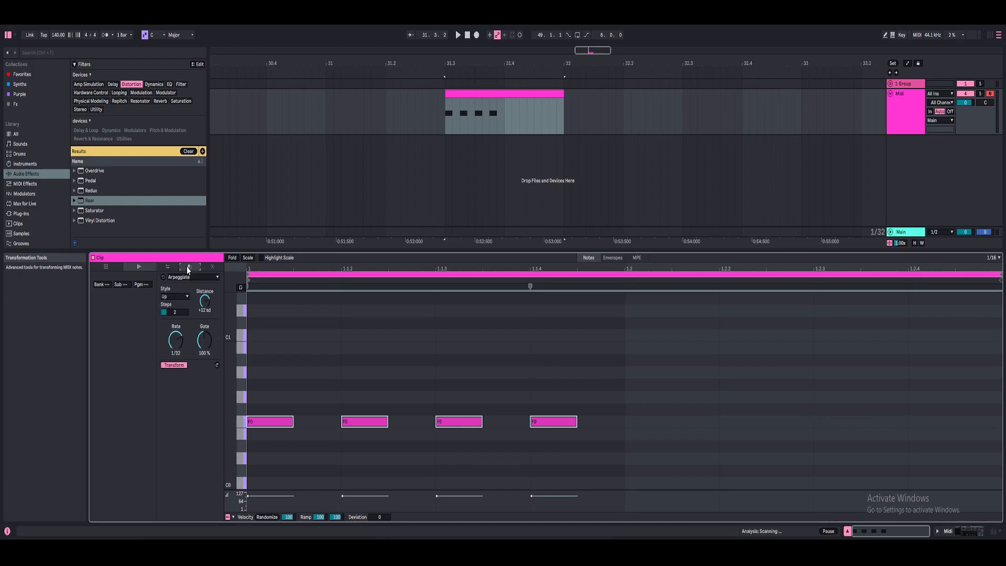
{"action": "left_click", "coordinate": [213, 266]}
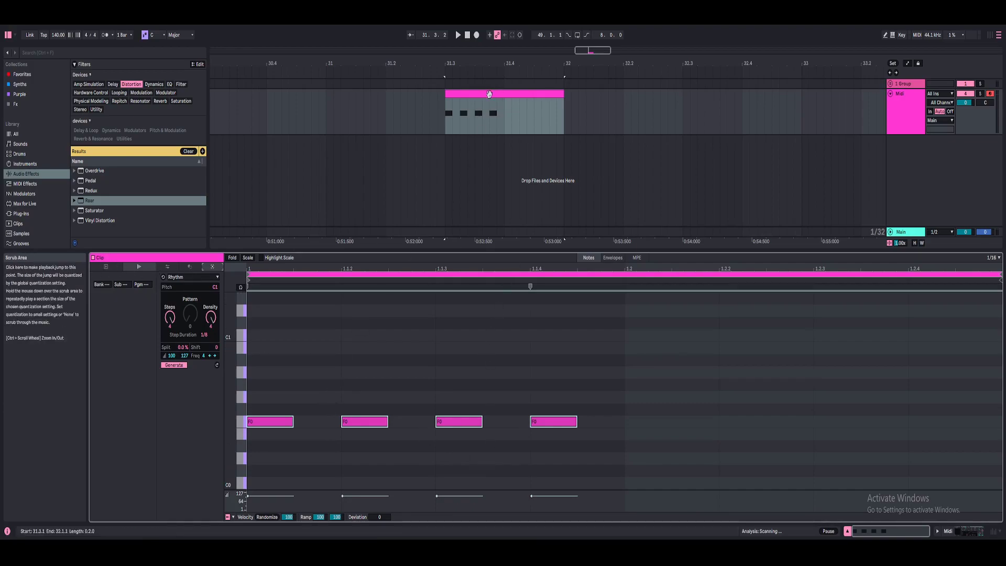
- Audition the shortened notes and raise the Phase Plant LFO rate to about 20.04 Hz
{"action": "key", "text": "space"}
{"action": "left_click_drag", "start_coordinate": [276, 454], "coordinate": [621, 370]}
{"action": "key", "text": "space"}
{"action": "left_click", "coordinate": [941, 532]}
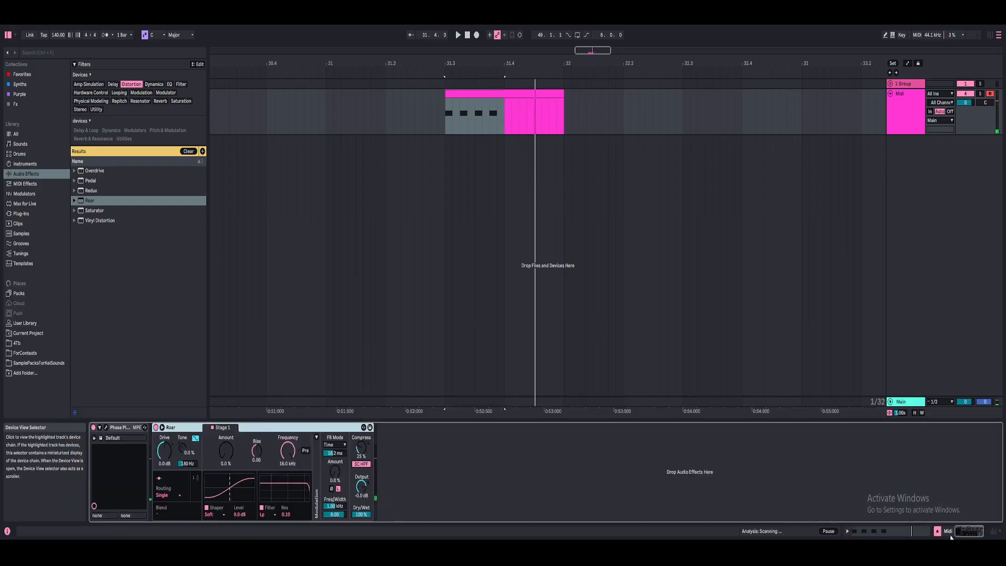
{"action": "left_click", "coordinate": [106, 429]}
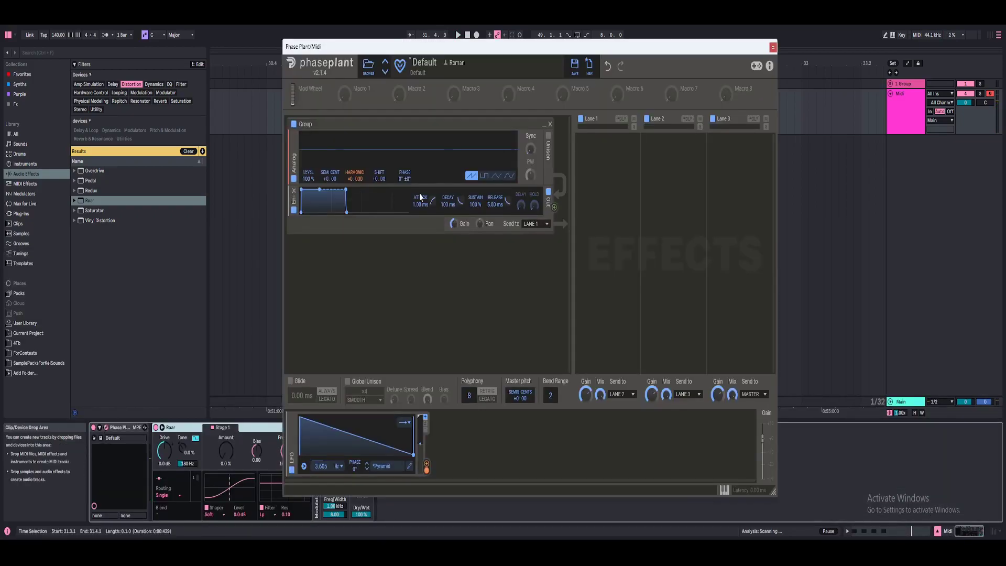
{"action": "key", "text": "space"}
{"action": "left_click_drag", "start_coordinate": [320, 466], "coordinate": [321, 482]}
{"action": "key", "text": "space"}
{"action": "key", "text": "space"}
{"action": "key", "text": "space"}
- Add a Faturator effect to Lane 1 of Phase Plant and collapse it
{"action": "left_click", "coordinate": [625, 188]}
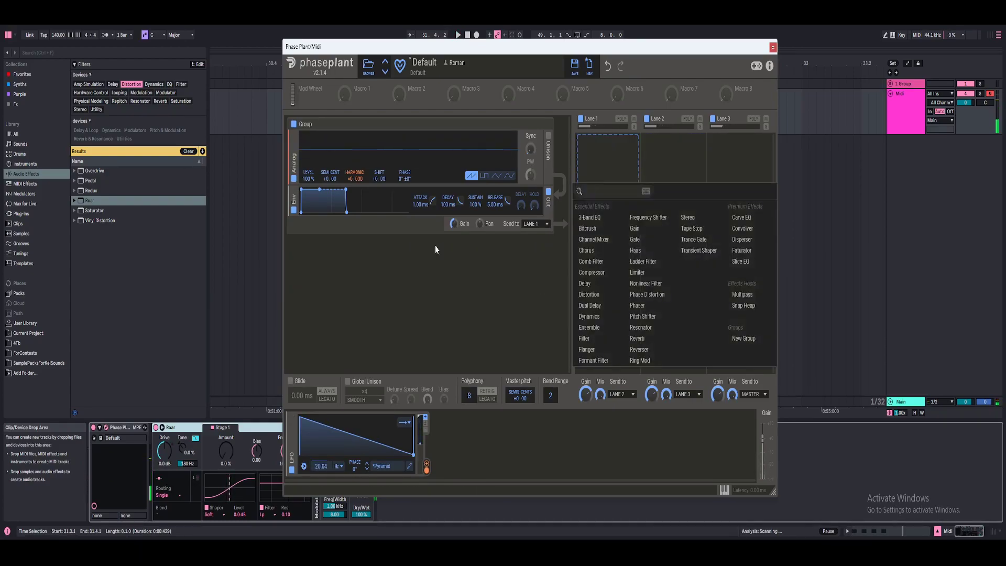
{"action": "left_click", "coordinate": [741, 252]}
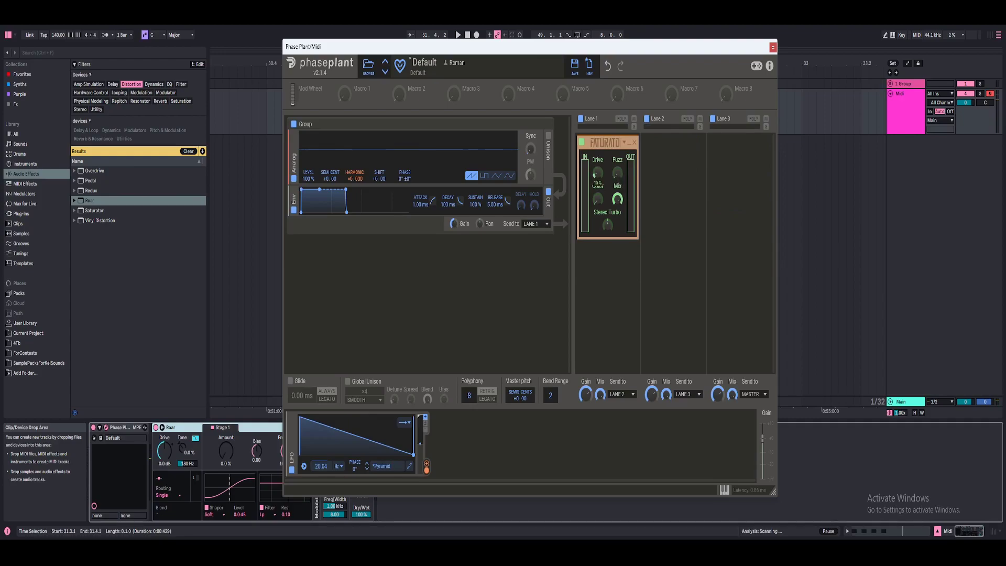
{"action": "left_click", "coordinate": [629, 142]}
- Add an effect group below the Faturator containing a Disperser tuned to about 1.19 kHz
{"action": "left_click", "coordinate": [598, 199]}
{"action": "left_click", "coordinate": [738, 349]}
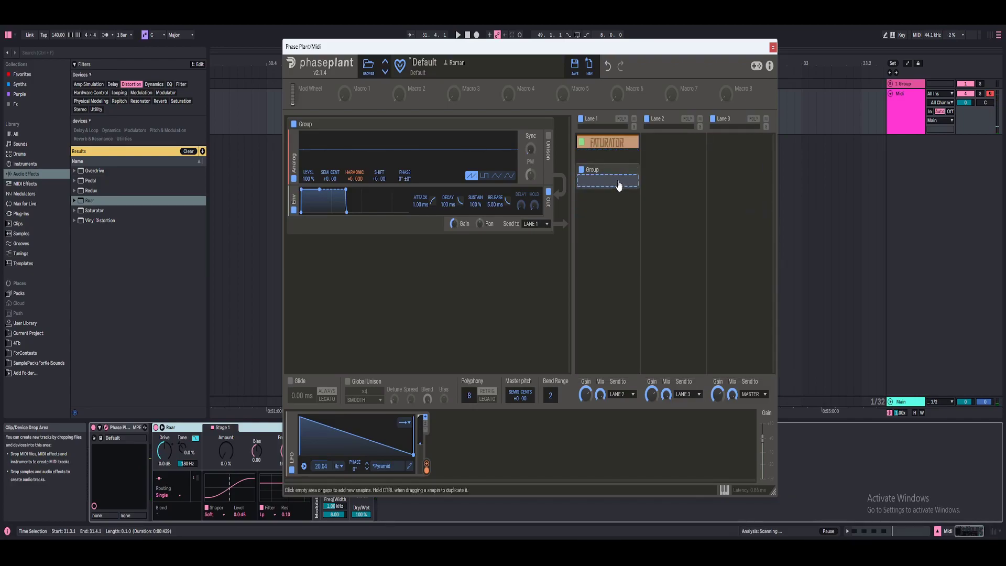
{"action": "left_click", "coordinate": [618, 185]}
{"action": "left_click", "coordinate": [744, 235]}
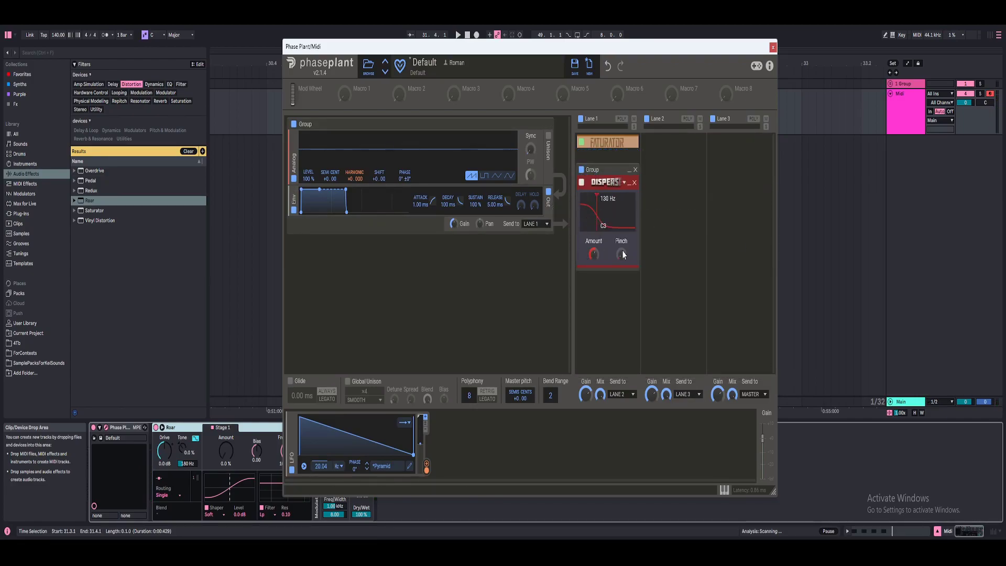
{"action": "left_click_drag", "start_coordinate": [587, 229], "coordinate": [606, 212]}
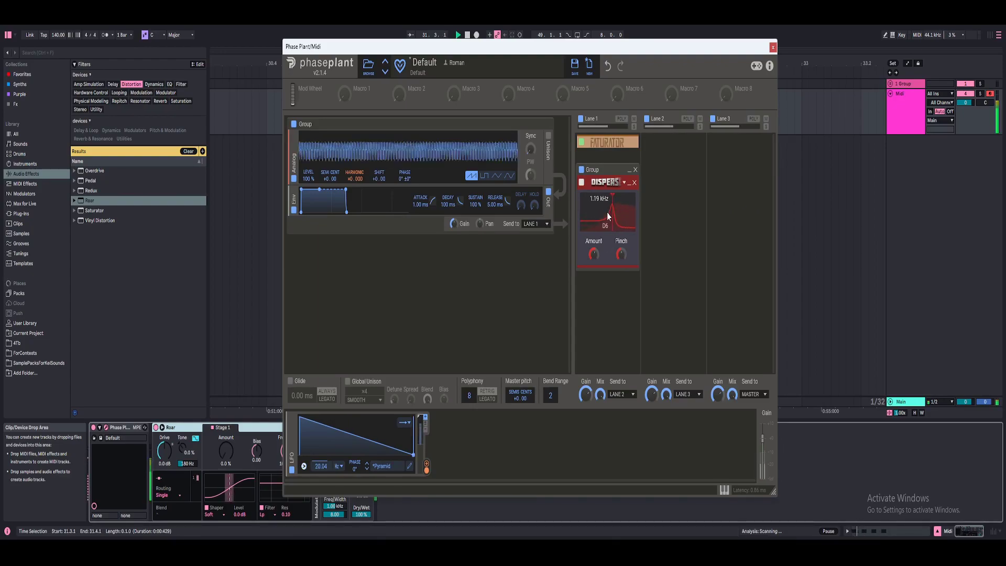
- Duplicate the Disperser until the group holds four, collapse them all, and audition the sound
{"action": "key", "text": "ctrl+d"}
{"action": "key", "text": "ctrl+d"}
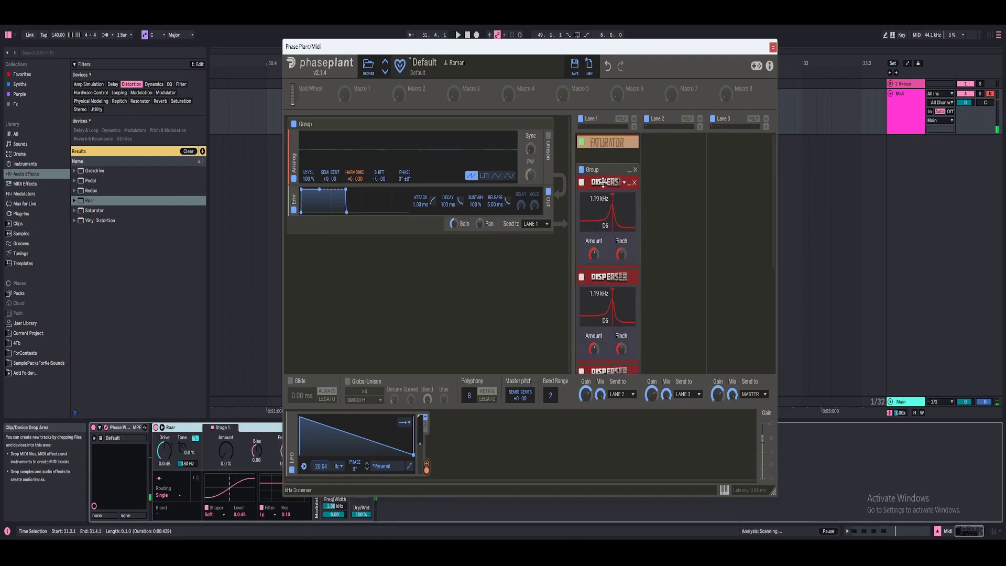
{"action": "left_click_drag", "start_coordinate": [626, 185], "coordinate": [628, 210]}
{"action": "key", "text": "space"}
{"action": "key", "text": "space"}
{"action": "key", "text": "space"}
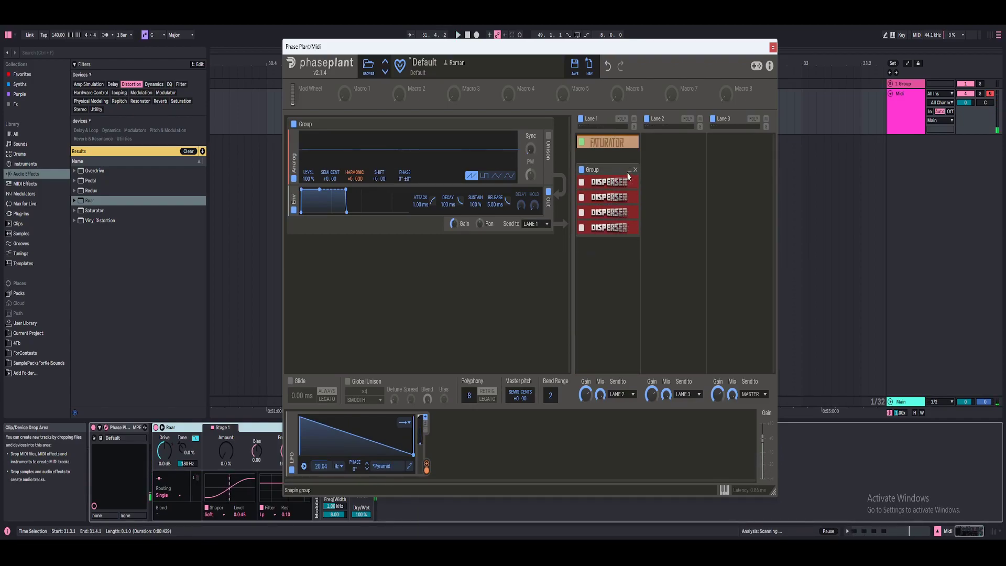
- Raise the first Disperser's frequency while auditioning the sound
{"action": "left_click", "coordinate": [629, 184]}
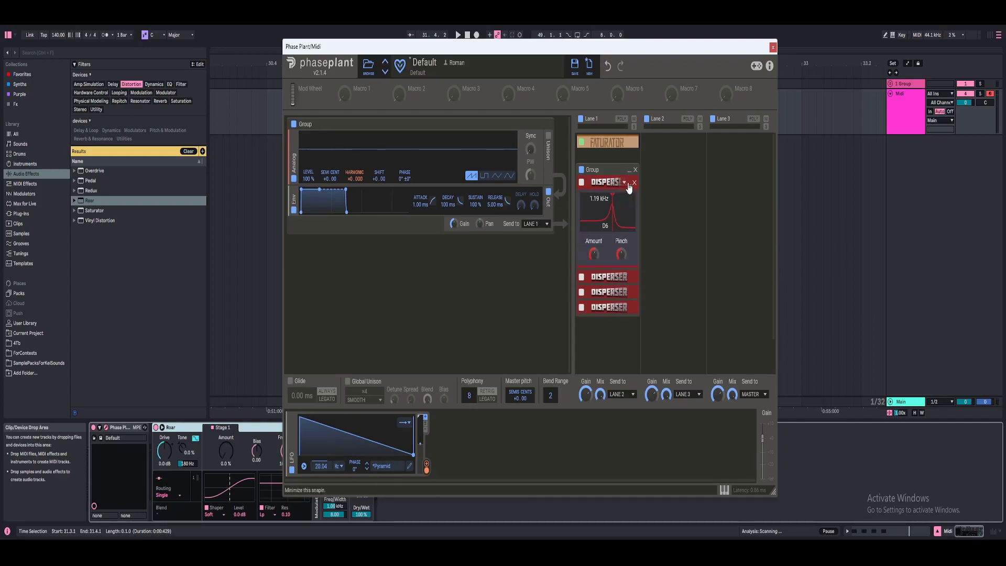
{"action": "key", "text": "space"}
{"action": "left_click_drag", "start_coordinate": [612, 216], "coordinate": [626, 217]}
{"action": "key", "text": "space"}
{"action": "key", "text": "space"}
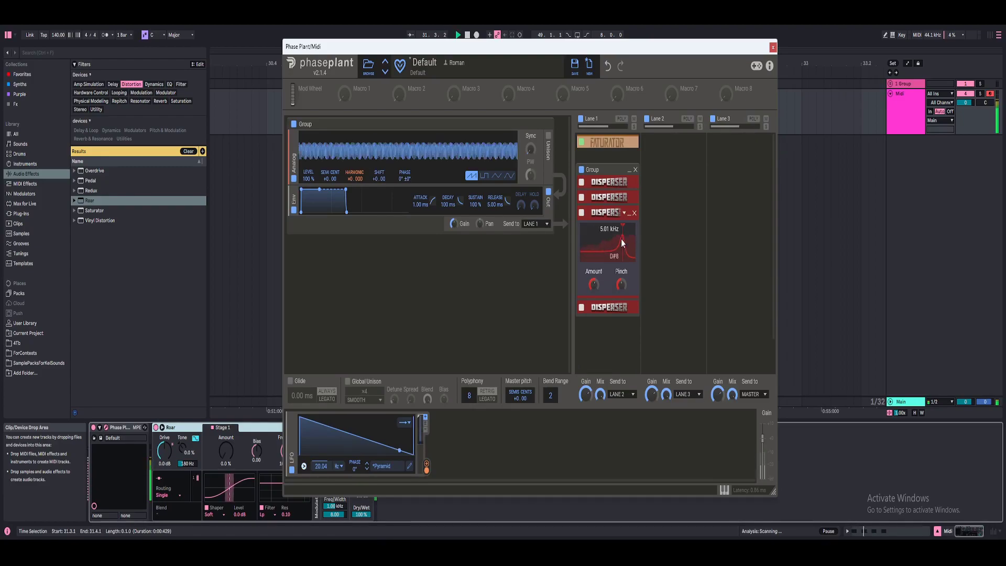
- Raise the second Disperser's frequency, tune the third to about 10.9 kHz, and collapse the group
{"action": "left_click", "coordinate": [629, 198]}
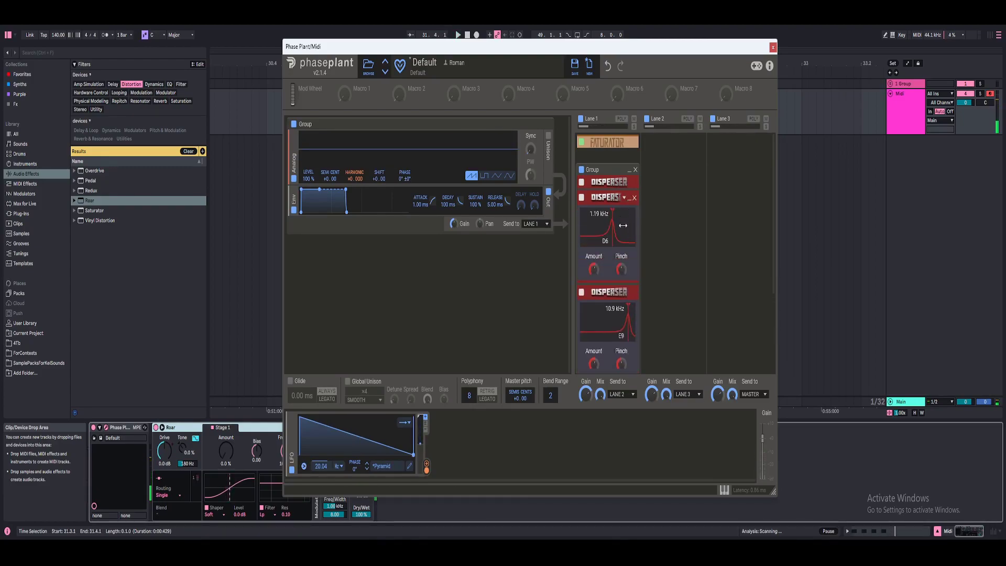
{"action": "left_click_drag", "start_coordinate": [622, 225], "coordinate": [626, 236]}
{"action": "left_click", "coordinate": [627, 198]}
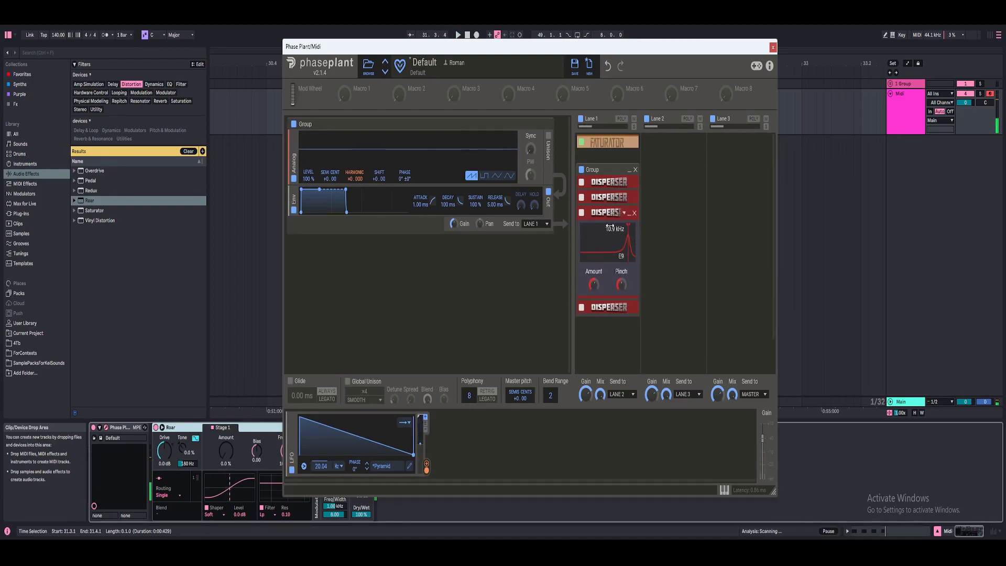
{"action": "left_click", "coordinate": [631, 215]}
{"action": "left_click", "coordinate": [629, 170]}
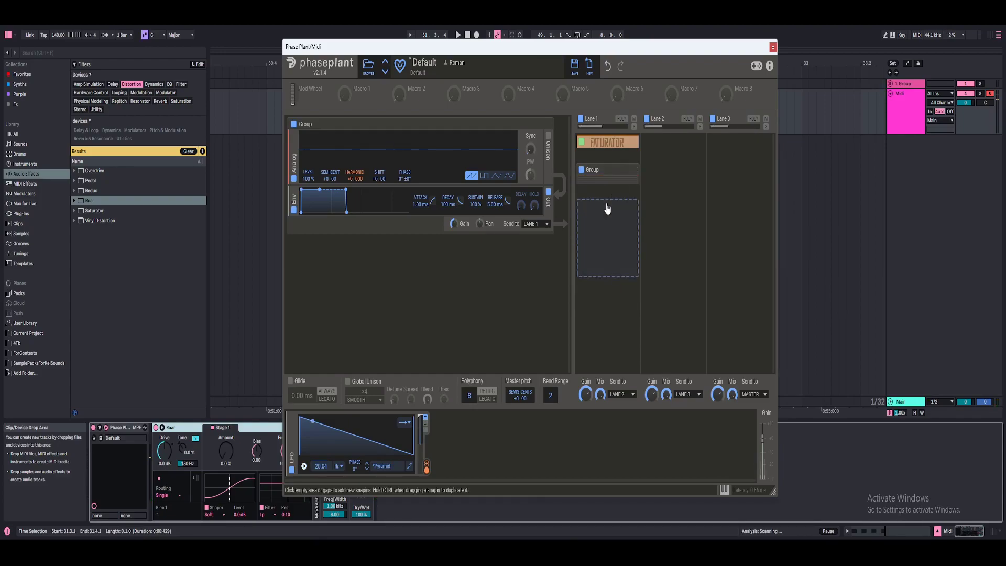
- Add a Filter below the effect group in Lane 1, in high-pass mode with a 210 Hz cutoff
{"action": "left_click", "coordinate": [607, 209]}
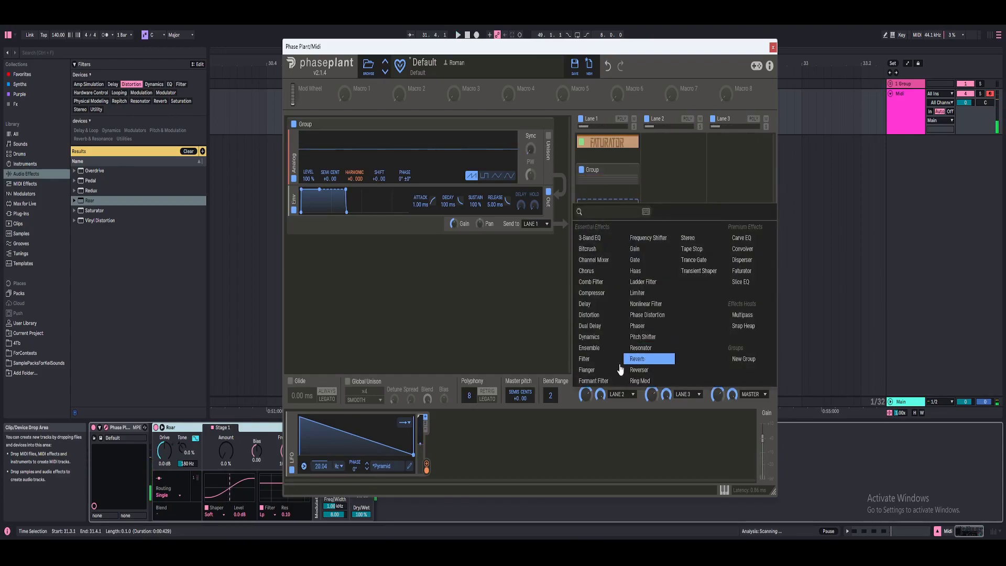
{"action": "left_click", "coordinate": [585, 359]}
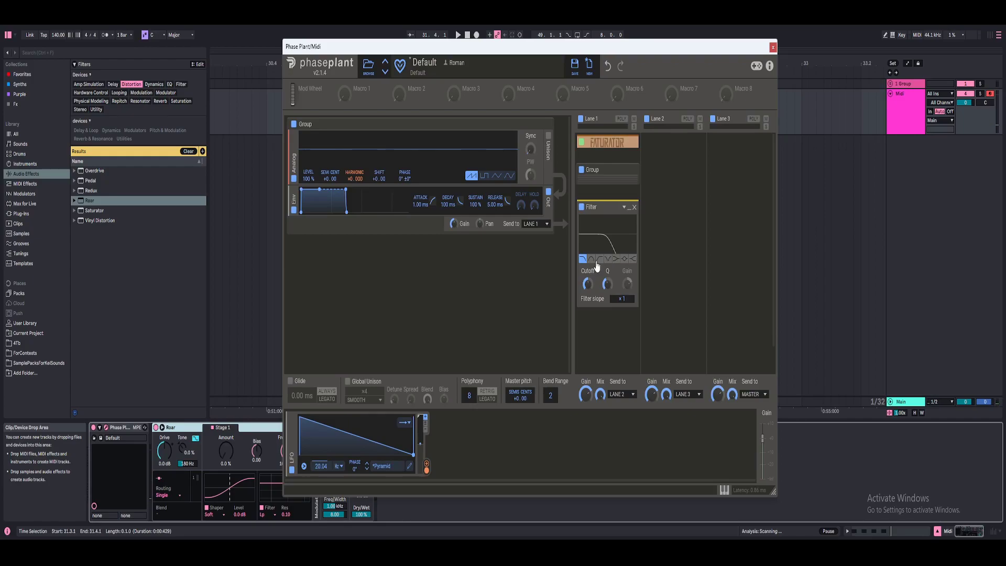
{"action": "left_click", "coordinate": [599, 259]}
{"action": "right_click", "coordinate": [587, 285]}
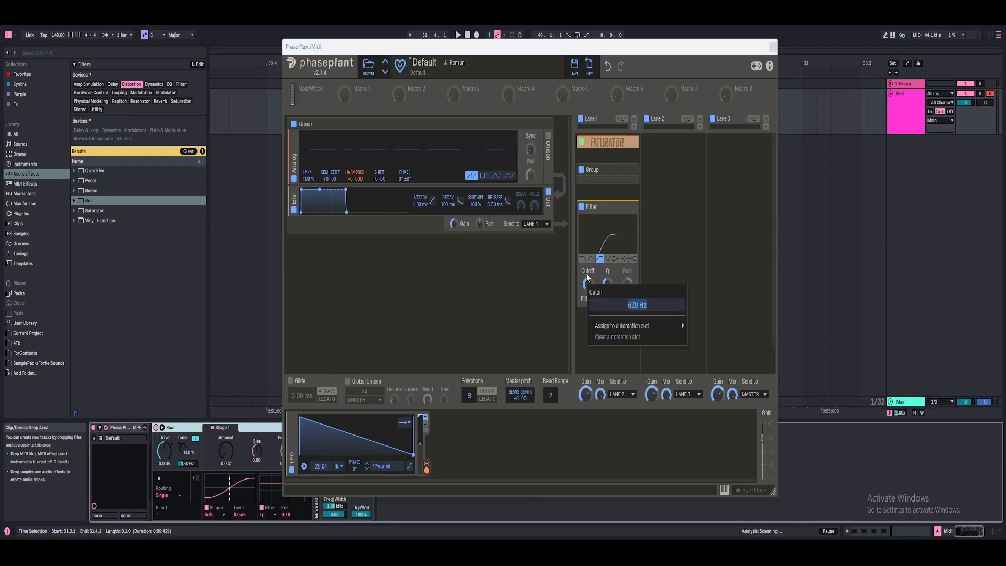
{"action": "type", "text": "210"}
{"action": "key", "text": "Return"}
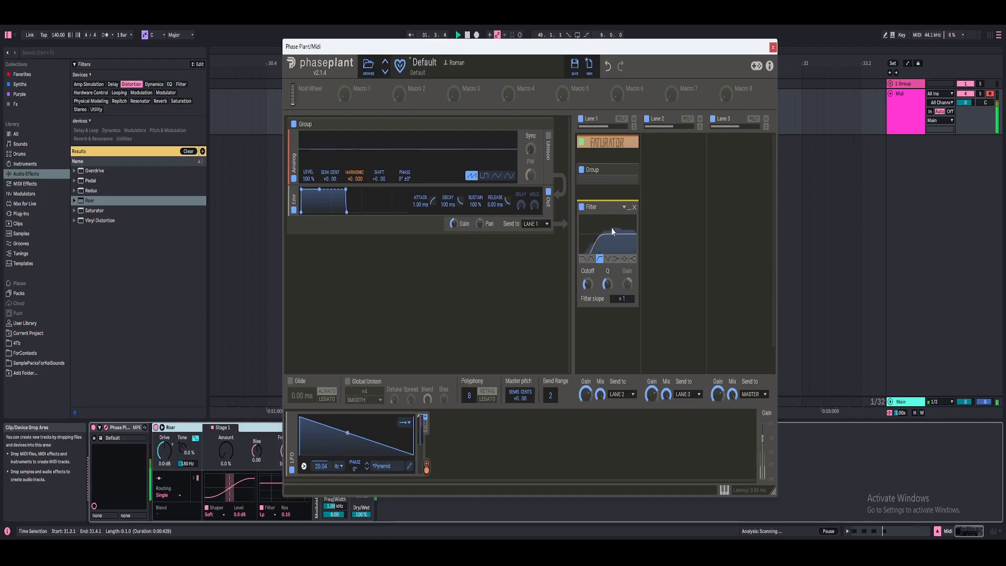
- Add a 3-Band EQ below the high-pass filter, adjust its mid band, and close the Phase Plant window
{"action": "left_click", "coordinate": [602, 322]}
{"action": "left_click", "coordinate": [597, 334]}
{"action": "left_click_drag", "start_coordinate": [599, 279], "coordinate": [607, 300]}
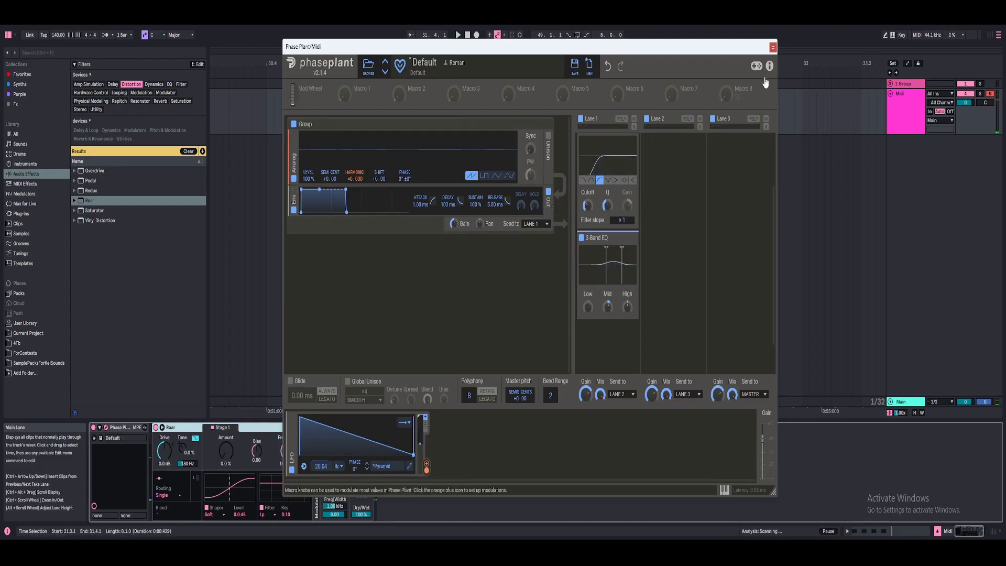
{"action": "left_click", "coordinate": [772, 48]}
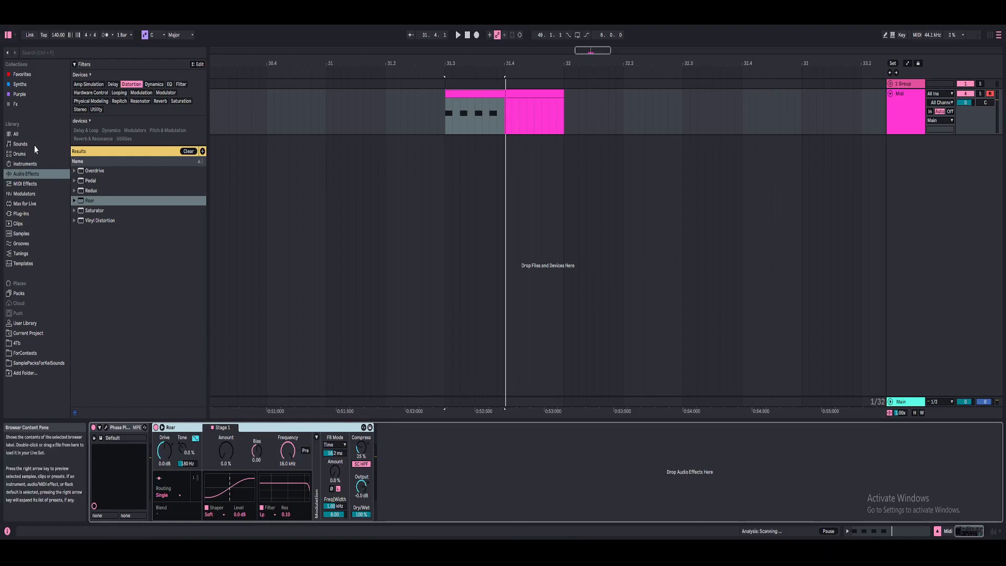
- Add a Glue Compressor after Roar on the Midi track and enable its Soft clipping
{"action": "left_click", "coordinate": [151, 86]}
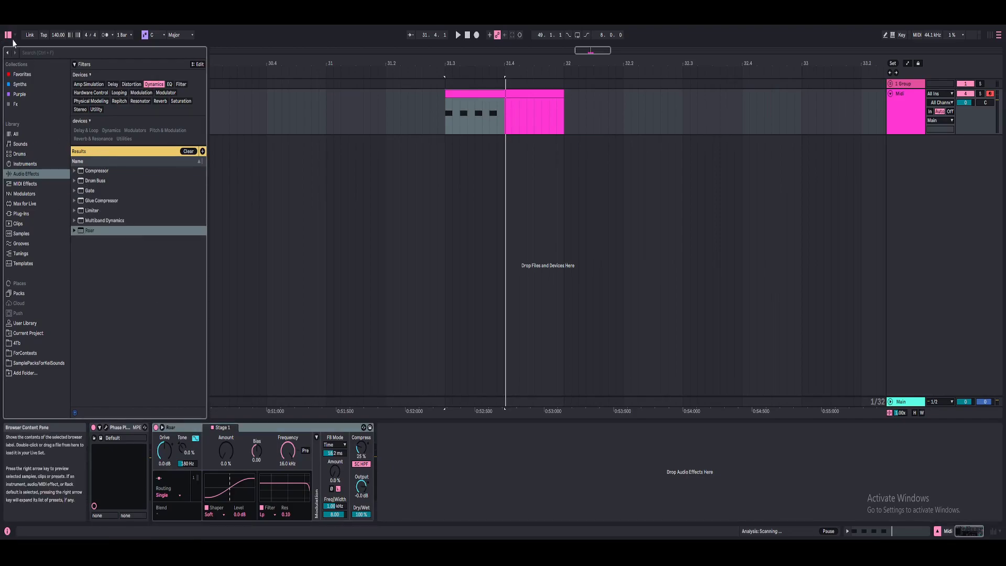
{"action": "double_click", "coordinate": [101, 200]}
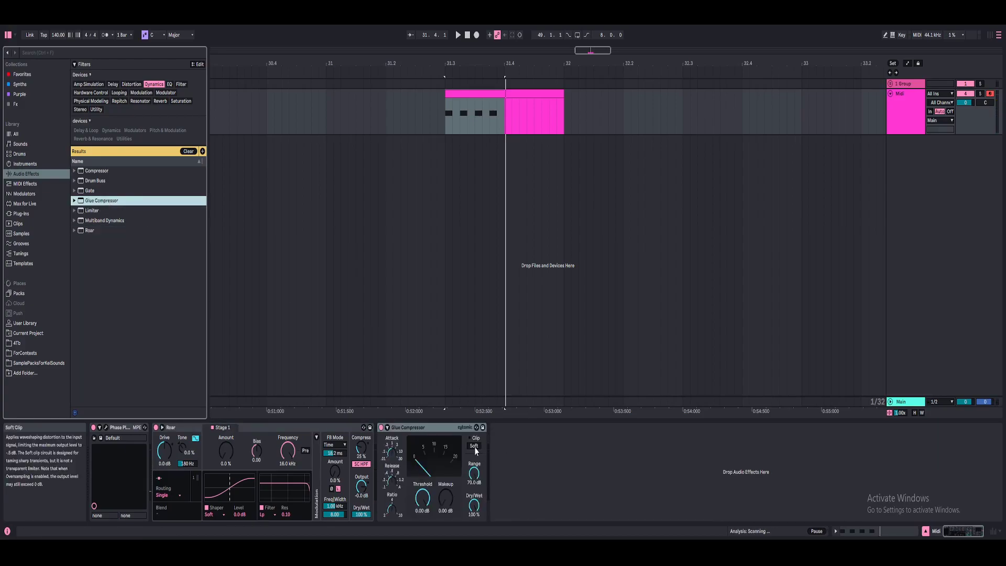
- Place the playback start at the beginning of the MIDI clip at 31.3 and audition the sound
{"action": "left_click", "coordinate": [438, 110]}
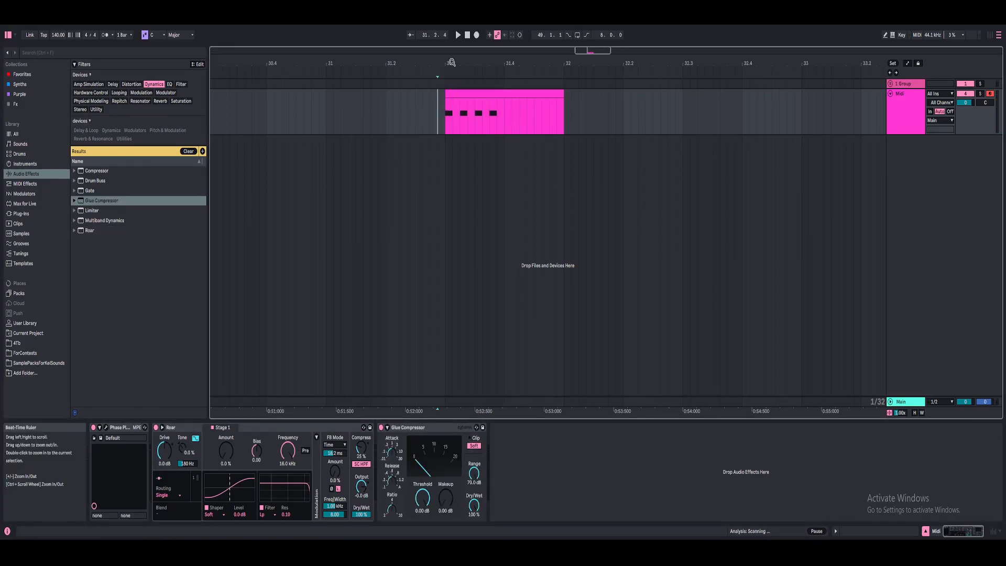
{"action": "left_click_drag", "start_coordinate": [451, 63], "coordinate": [301, 77]}
{"action": "left_click", "coordinate": [295, 123]}
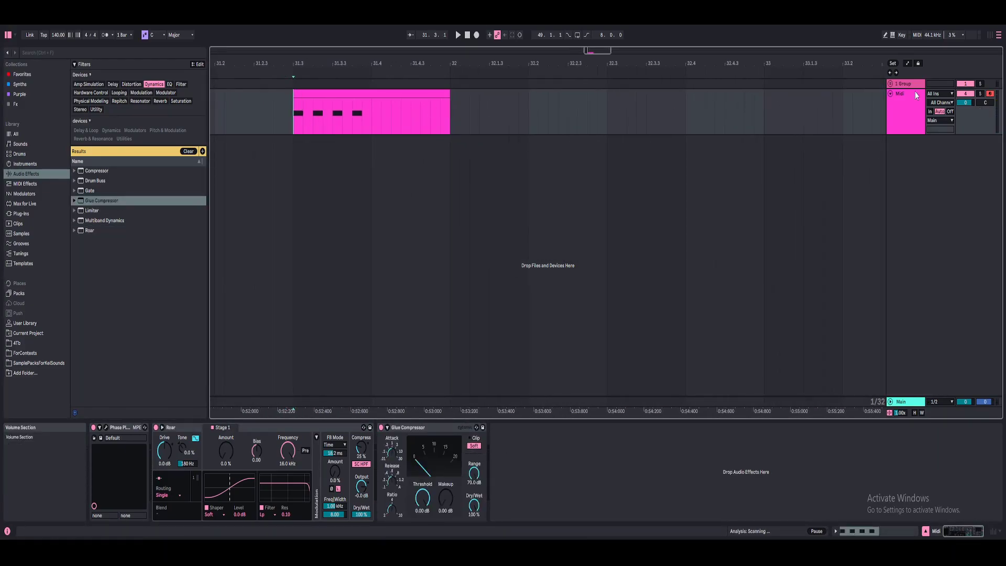
{"action": "key", "text": "space"}
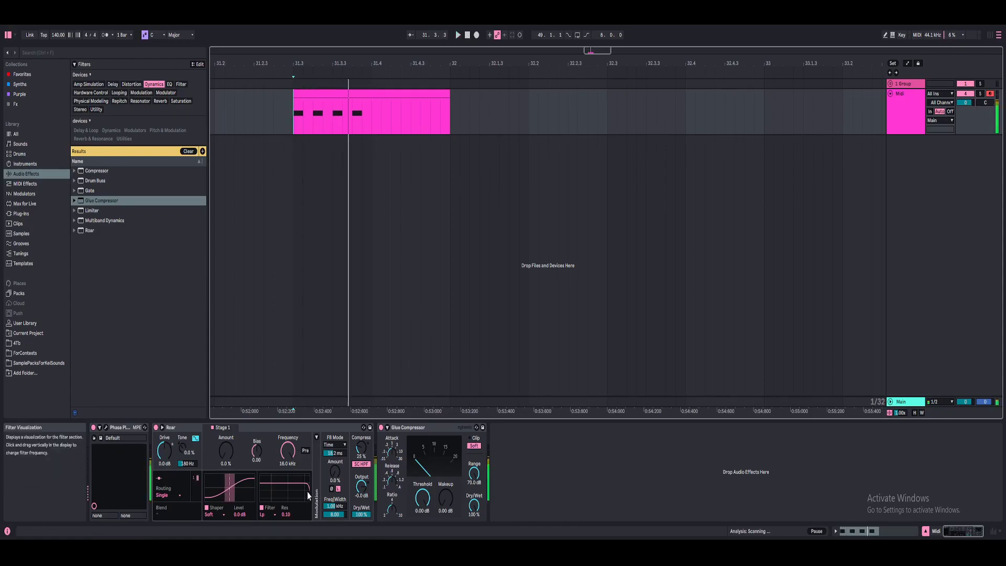
- Set Roar's Drive to about 2.3 dB while auditioning the sound
{"action": "left_click", "coordinate": [178, 428]}
{"action": "left_click", "coordinate": [166, 451]}
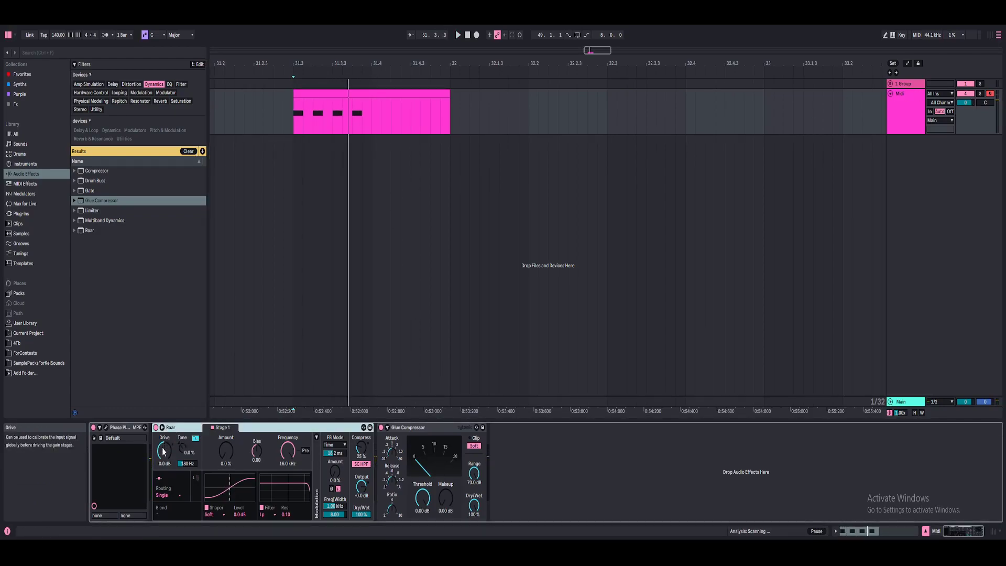
{"action": "left_click", "coordinate": [164, 451]}
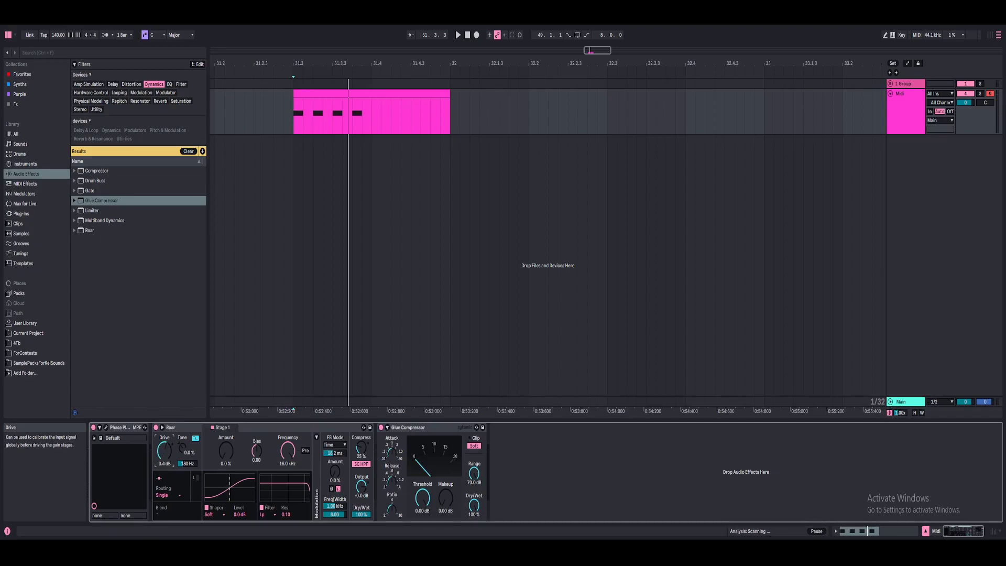
{"action": "key", "text": "space"}
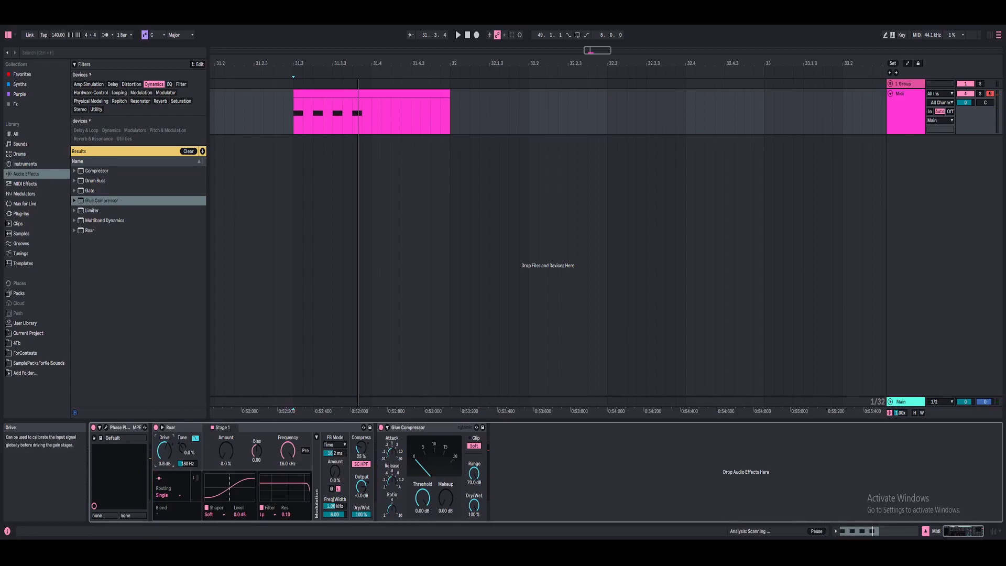
{"action": "key", "text": "space"}
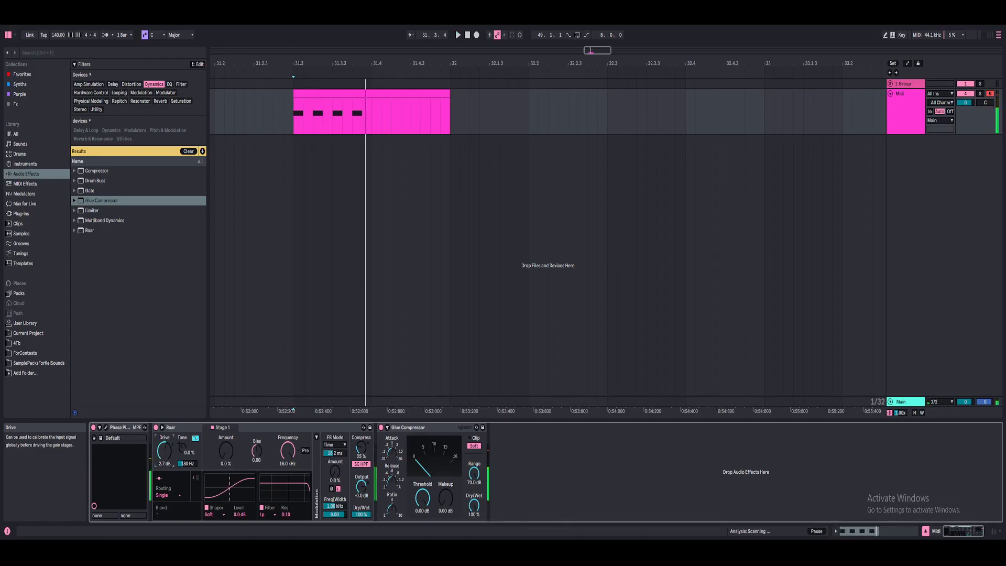
{"action": "key", "text": "space"}
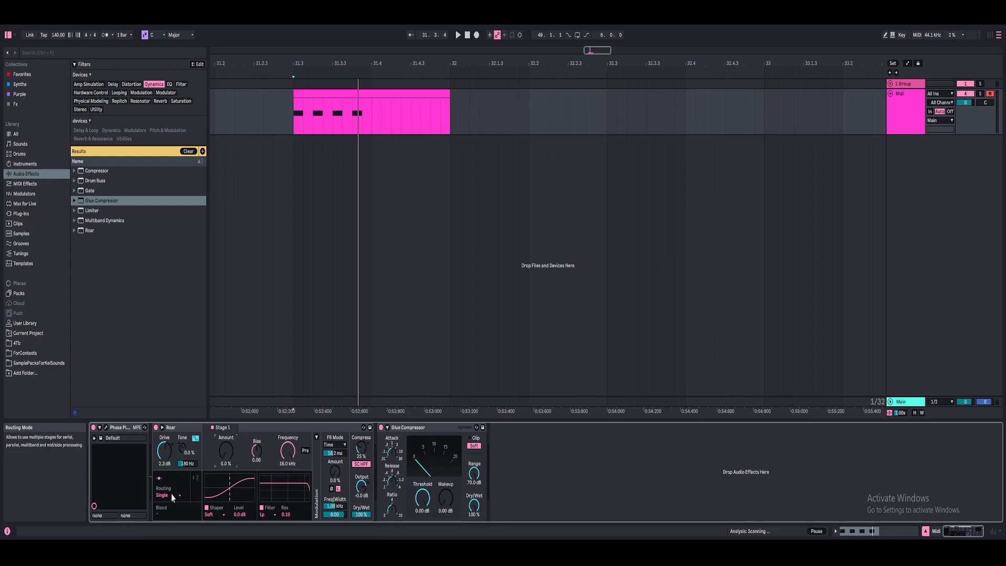
- Switch Roar's routing to Serial and select its first stage
{"action": "left_click", "coordinate": [172, 494]}
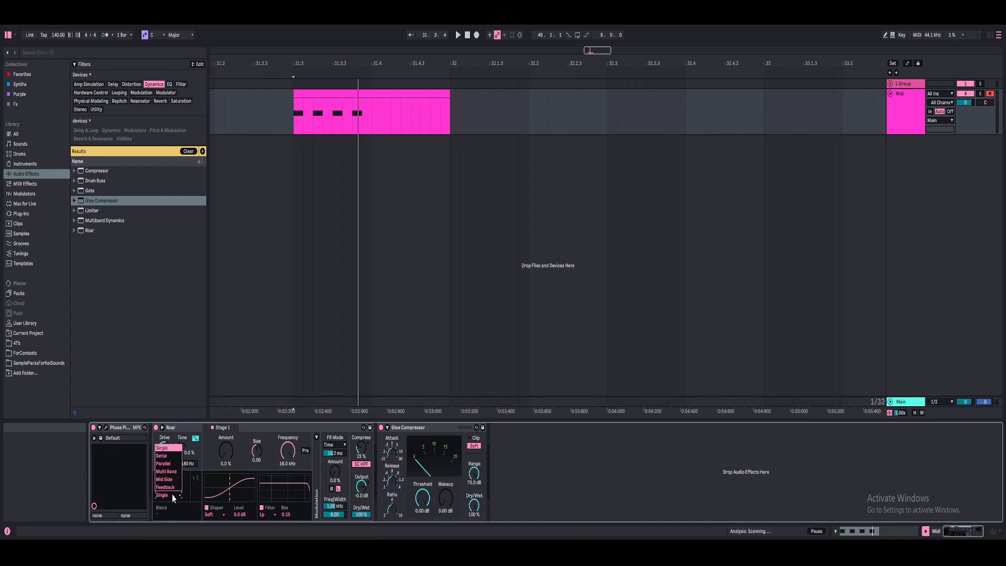
{"action": "left_click", "coordinate": [169, 448]}
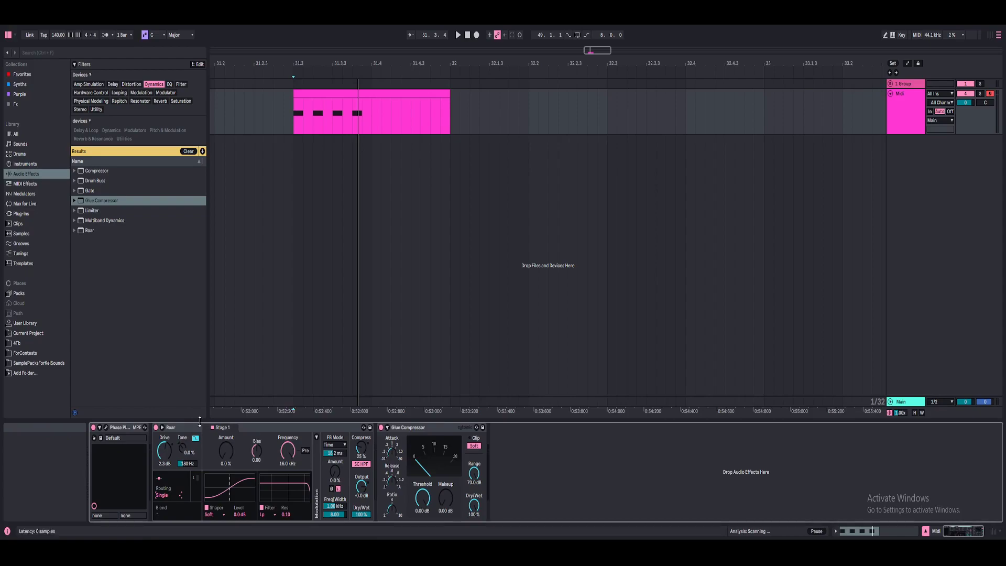
{"action": "left_click", "coordinate": [172, 495]}
{"action": "left_click", "coordinate": [162, 456]}
{"action": "left_click", "coordinate": [214, 429]}
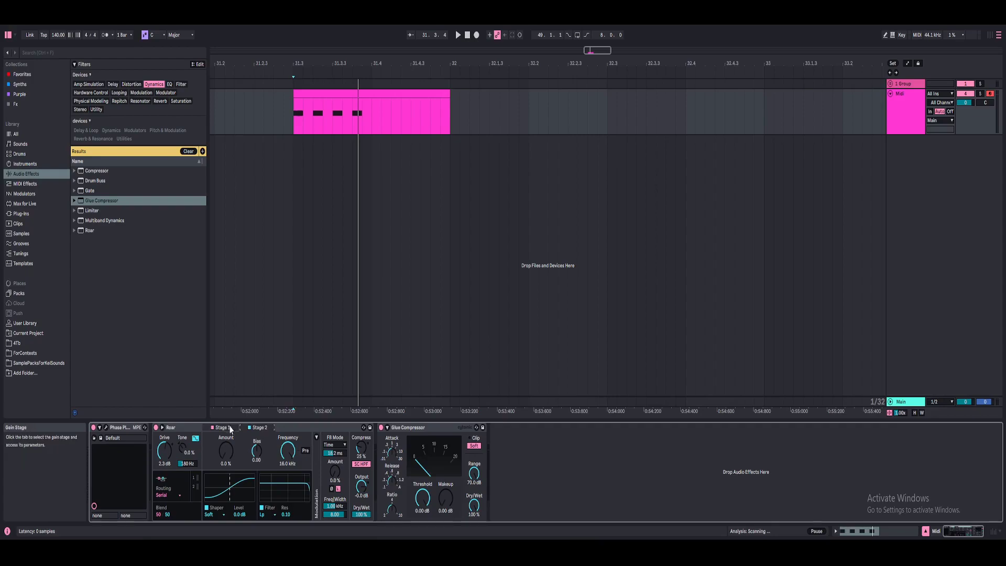
- Try Roar's Parallel and Multi Band routings and show the High band's settings
{"action": "left_click", "coordinate": [178, 495]}
{"action": "left_click", "coordinate": [166, 463]}
{"action": "left_click", "coordinate": [178, 496]}
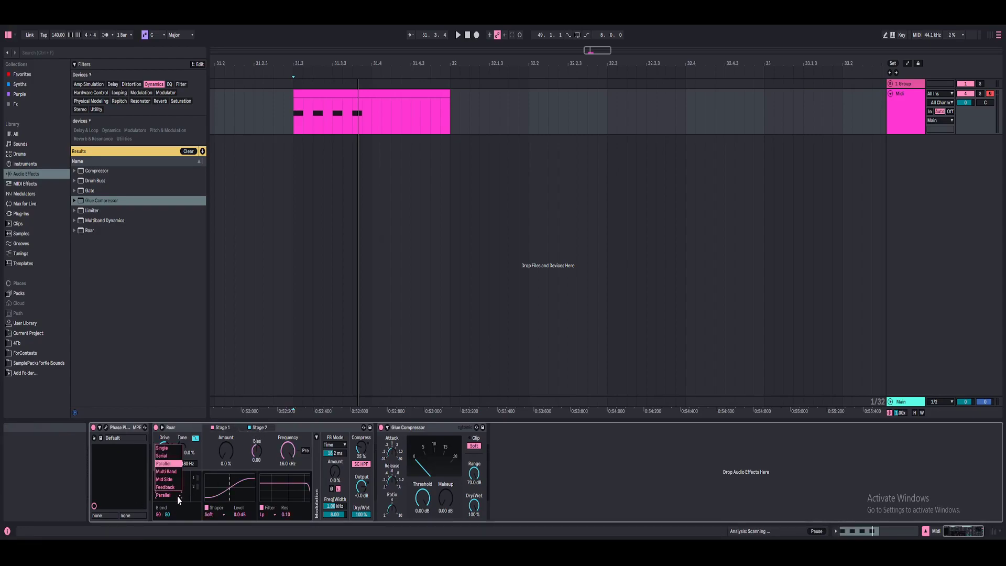
{"action": "left_click", "coordinate": [166, 470]}
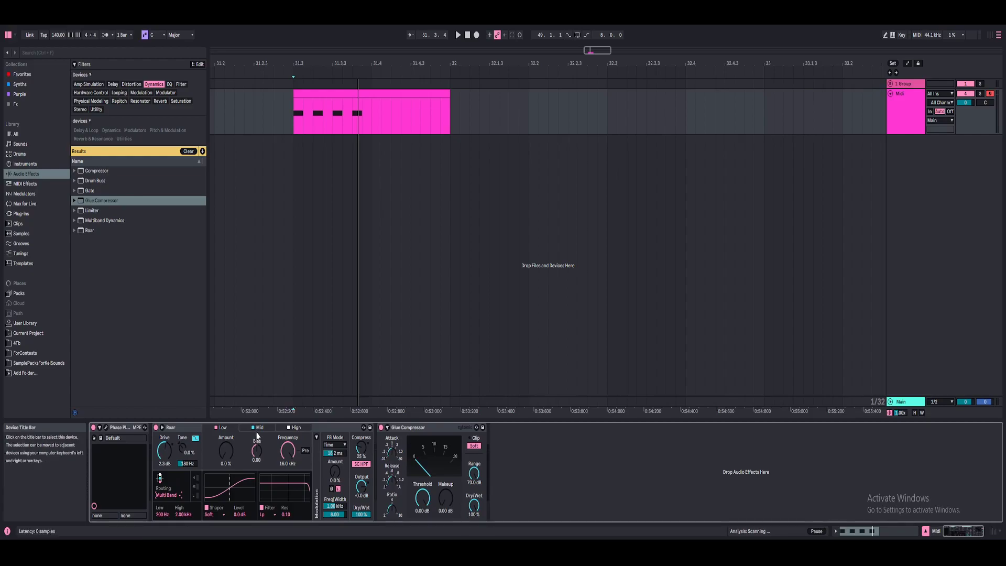
{"action": "left_click", "coordinate": [297, 429]}
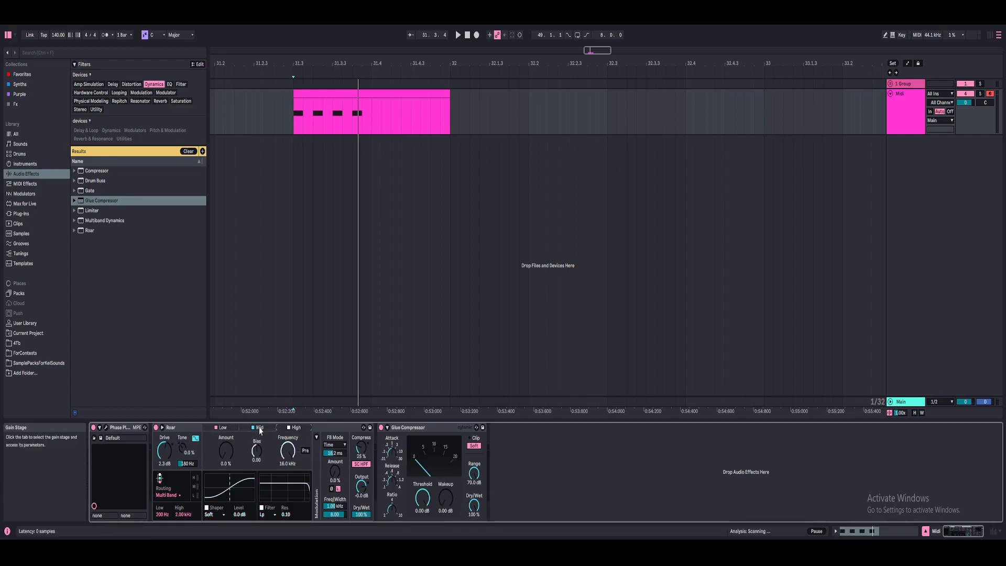
- Switch Roar's routing to Feedback and raise the feedback amount to 100% while auditioning the sound
{"action": "left_click", "coordinate": [175, 493]}
{"action": "left_click", "coordinate": [172, 479]}
{"action": "left_click", "coordinate": [167, 487]}
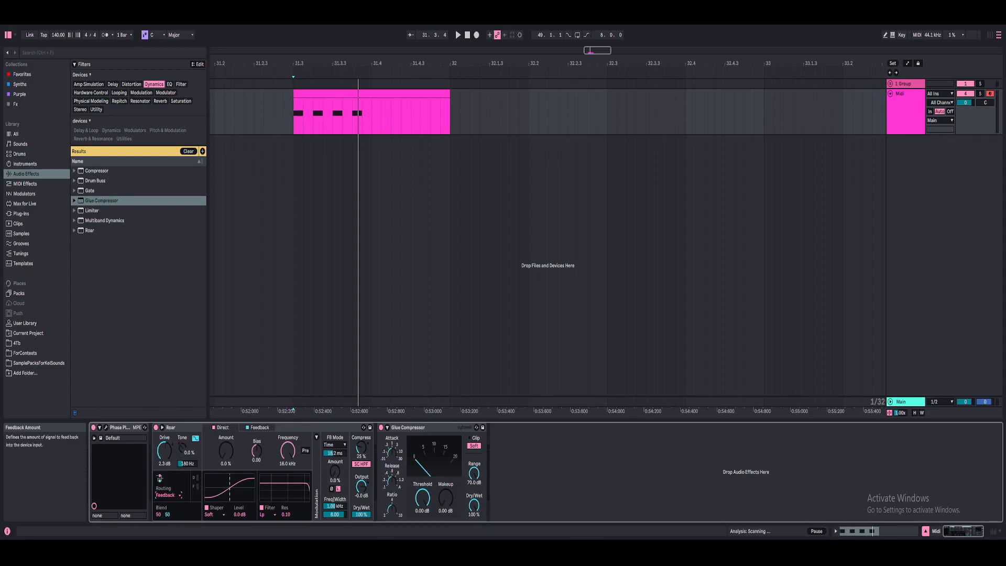
{"action": "key", "text": "space"}
{"action": "key", "text": "space"}
{"action": "left_click", "coordinate": [338, 480]}
{"action": "key", "text": "space"}
{"action": "key", "text": "space"}
{"action": "key", "text": "space"}
{"action": "key", "text": "space"}
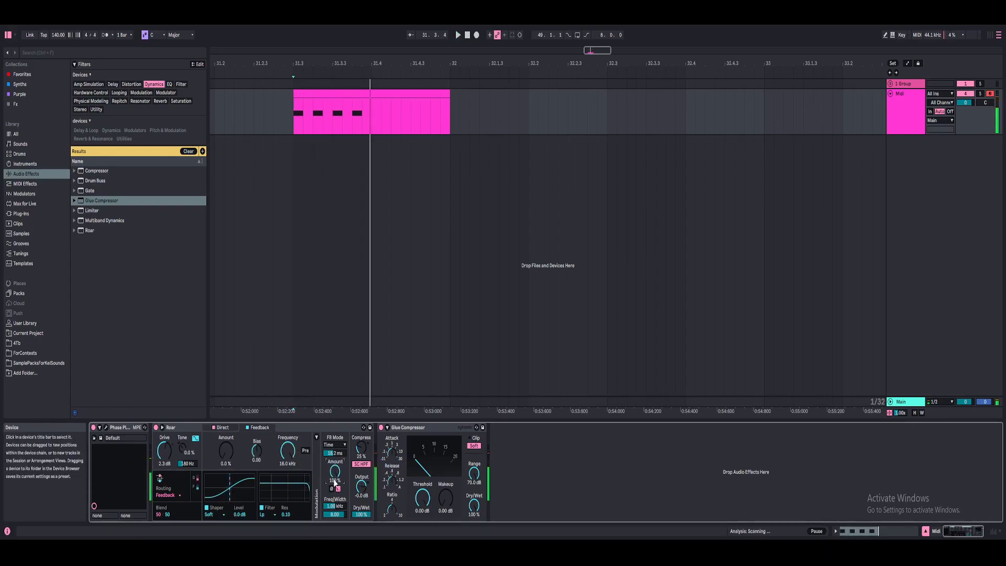
- Set Roar's routing back to Single
{"action": "left_click", "coordinate": [167, 494]}
{"action": "left_click", "coordinate": [174, 450]}
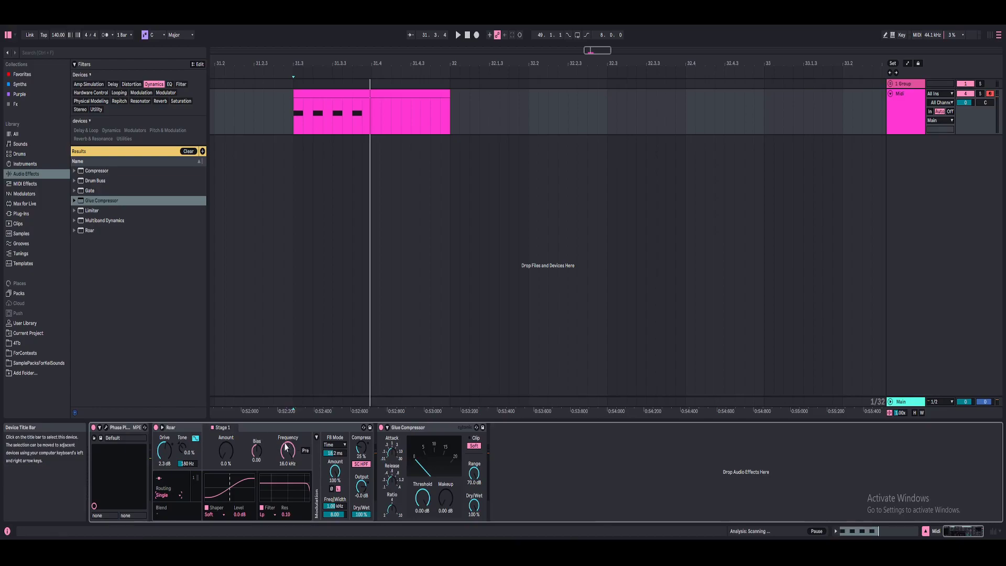
{"action": "left_click", "coordinate": [171, 495]}
{"action": "left_click", "coordinate": [171, 495]}
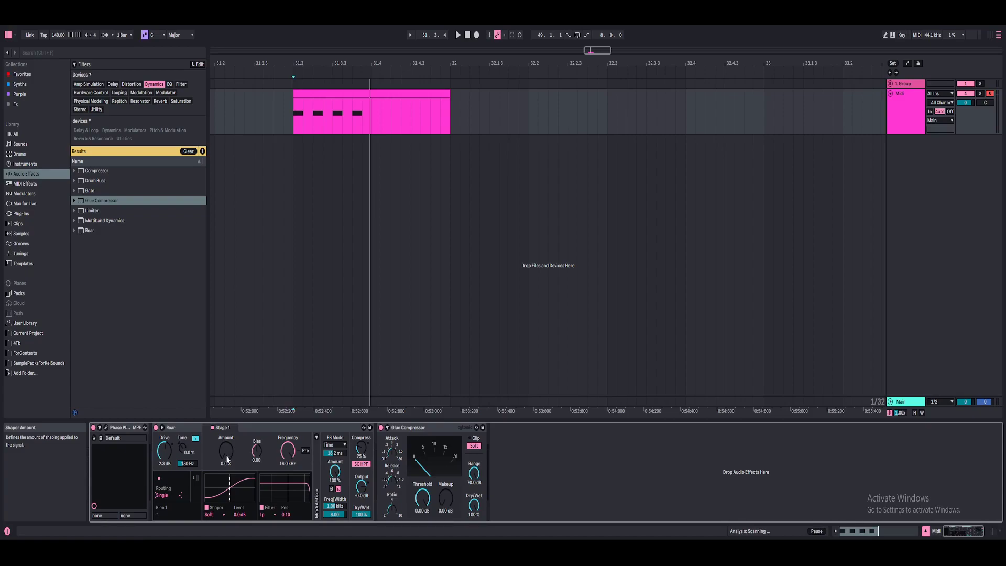
- Set Roar's shaper amount to 20% and its compression to 100% while auditioning the sound
{"action": "key", "text": "space"}
{"action": "key", "text": "space"}
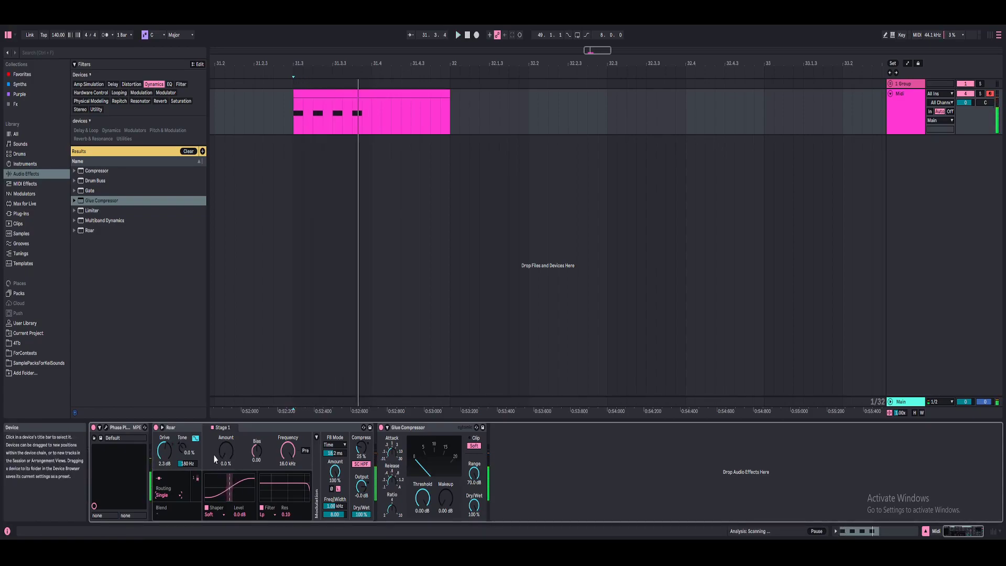
{"action": "left_click_drag", "start_coordinate": [230, 451], "coordinate": [229, 434]}
{"action": "left_click_drag", "start_coordinate": [366, 446], "coordinate": [368, 466]}
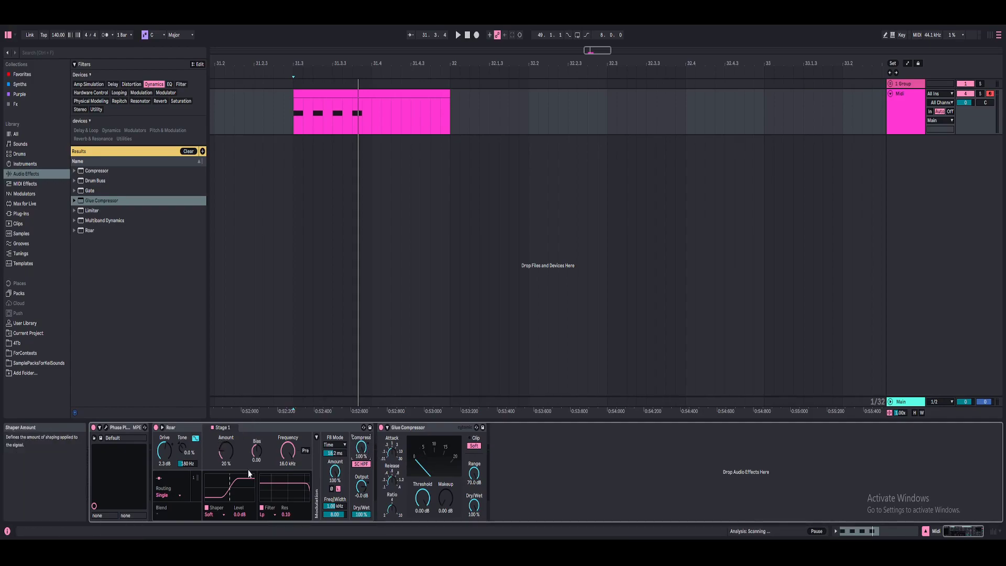
- Set Roar's shaper amount to about 39%, Drive to 3.4 dB and feedback amount to 0% while auditioning
{"action": "left_click_drag", "start_coordinate": [229, 444], "coordinate": [228, 414]}
{"action": "key", "text": "space"}
{"action": "key", "text": "space"}
{"action": "key", "text": "space"}
{"action": "key", "text": "space"}
{"action": "key", "text": "space"}
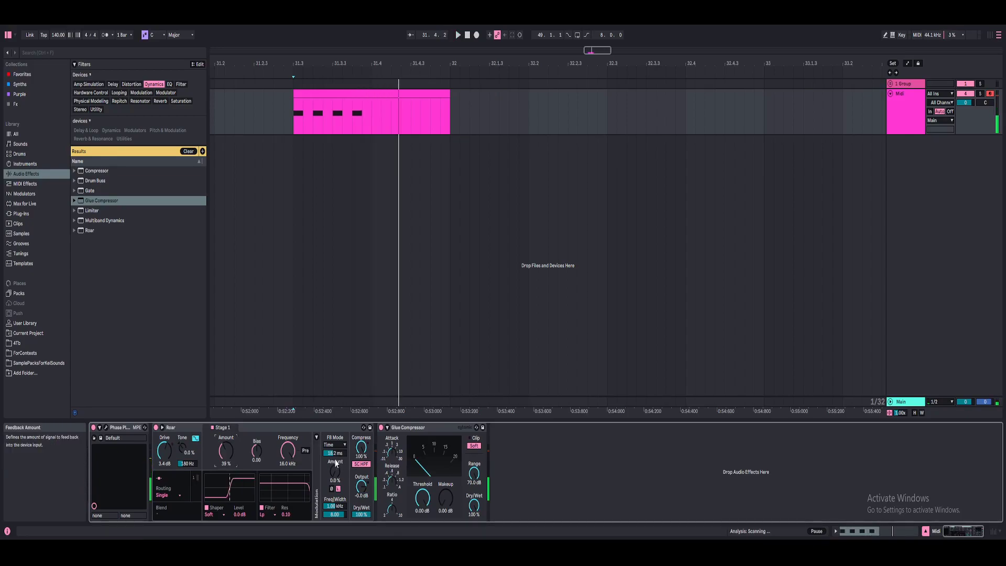
{"action": "key", "text": "space"}
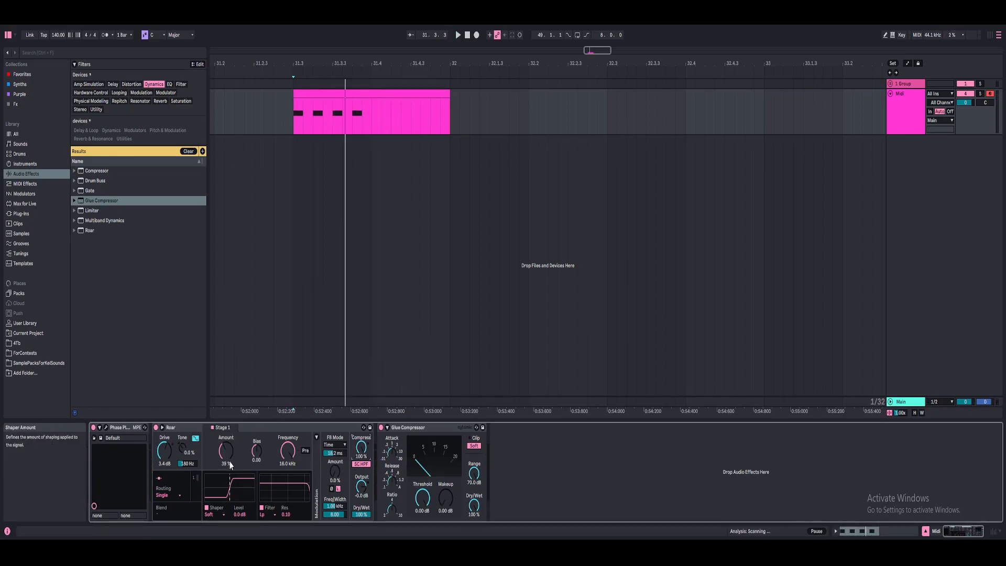
- Set Roar's shaper amount to about 45%, Tone to about 49% and compression to 25% during playback
{"action": "key", "text": "space"}
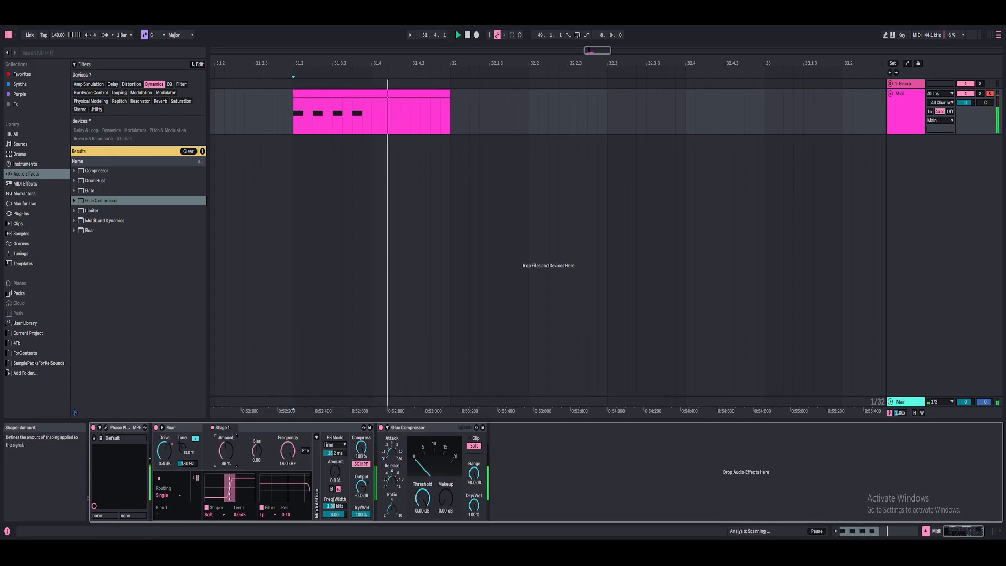
{"action": "left_click_drag", "start_coordinate": [228, 461], "coordinate": [228, 437]}
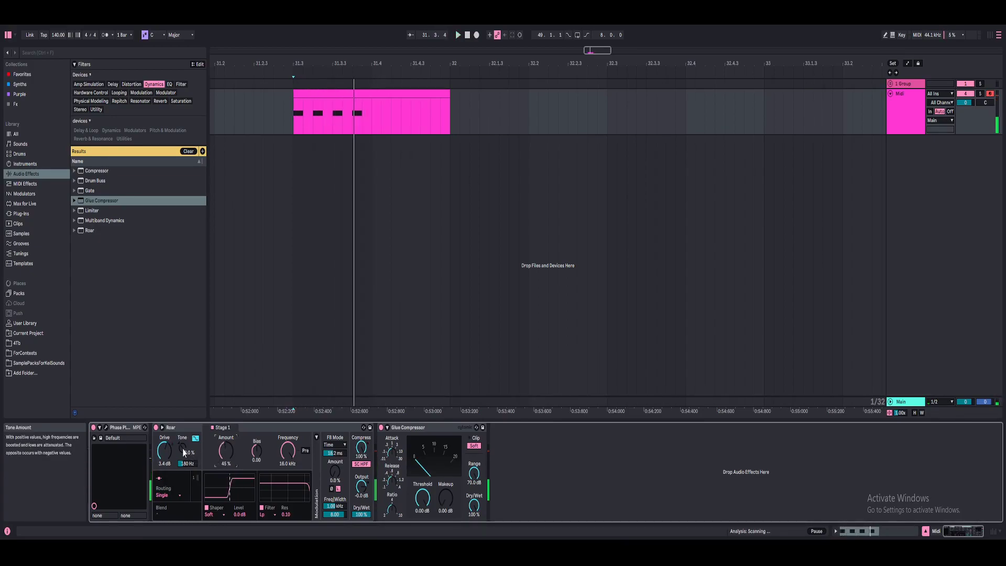
{"action": "left_click_drag", "start_coordinate": [182, 447], "coordinate": [182, 425]}
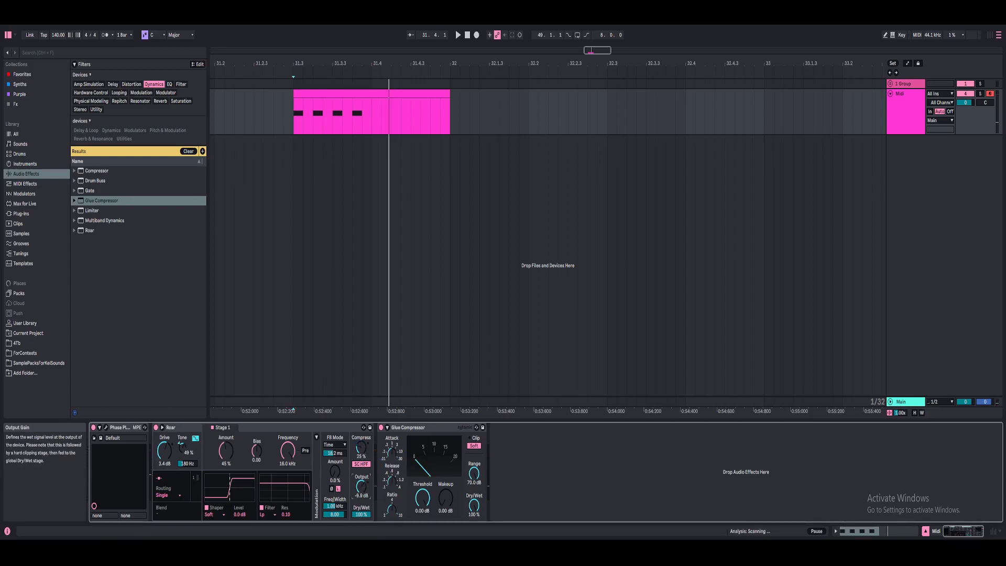
- Set Roar's output to -12 dB, Tone to about 71% and shaper amount to about 42% while auditioning
{"action": "key", "text": "space"}
{"action": "left_click_drag", "start_coordinate": [361, 486], "coordinate": [360, 482]}
{"action": "key", "text": "space"}
{"action": "key", "text": "space"}
{"action": "key", "text": "space"}
{"action": "left_click_drag", "start_coordinate": [182, 448], "coordinate": [182, 440]}
{"action": "key", "text": "space"}
{"action": "key", "text": "space"}
{"action": "key", "text": "space"}
{"action": "key", "text": "space"}
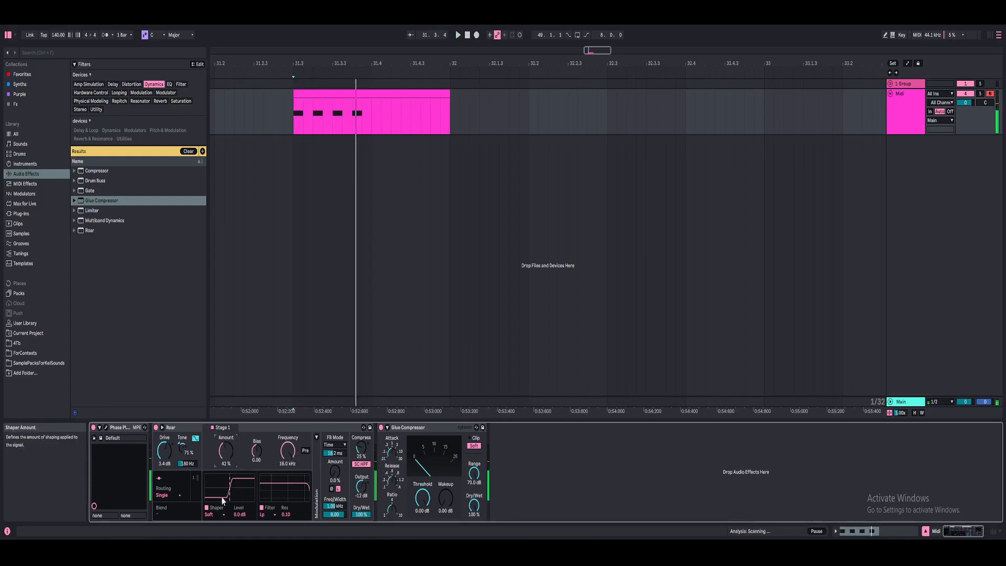
- Try the Tri Fold shaper curve in Roar and audition the bass with it
{"action": "left_click", "coordinate": [220, 516]}
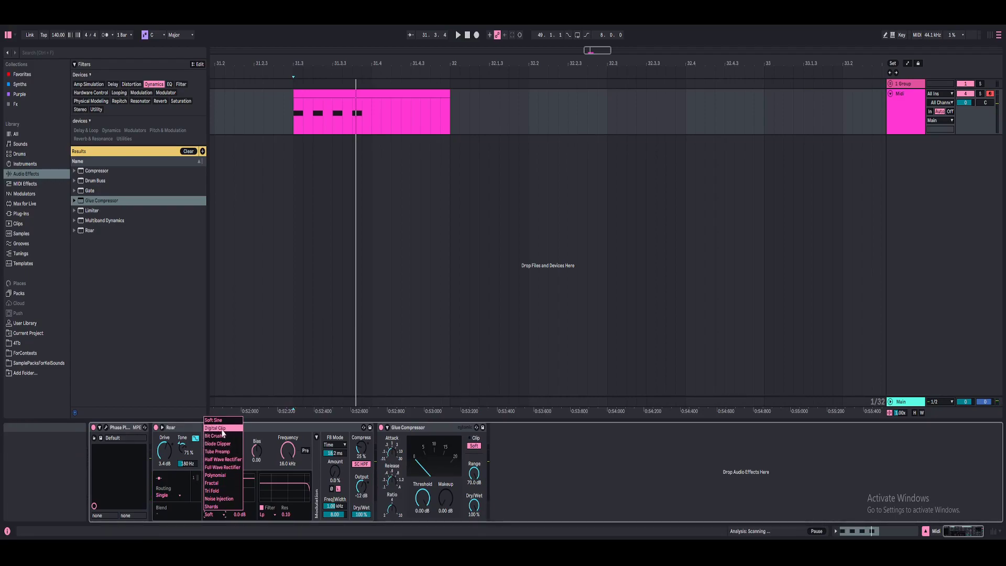
{"action": "left_click", "coordinate": [215, 491]}
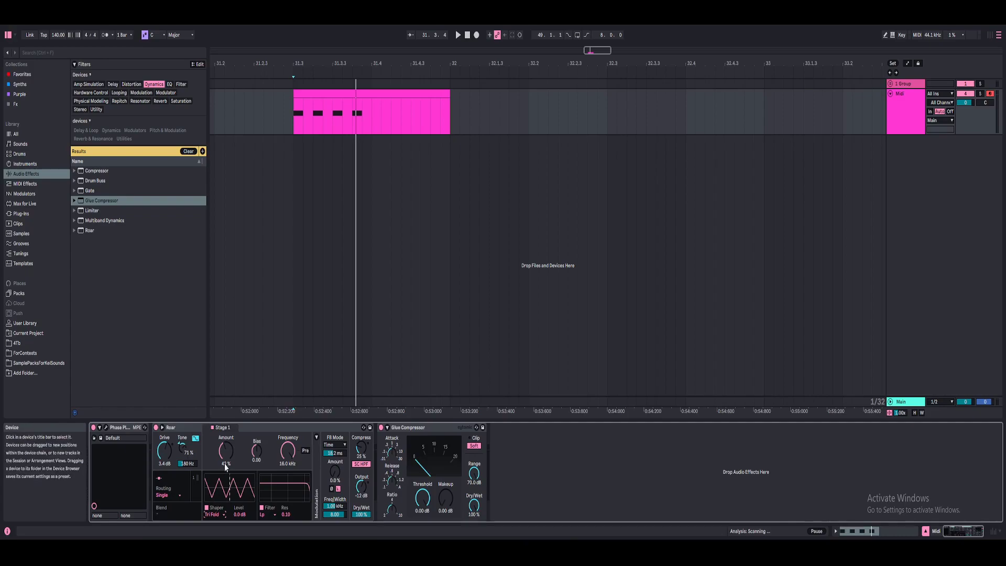
{"action": "left_click", "coordinate": [455, 31]}
{"action": "left_click_drag", "start_coordinate": [225, 487], "coordinate": [224, 504]}
- Set Roar's shaper type to Digital Clip and its shaper amount to about 44% while auditioning the bass
{"action": "left_click", "coordinate": [215, 514]}
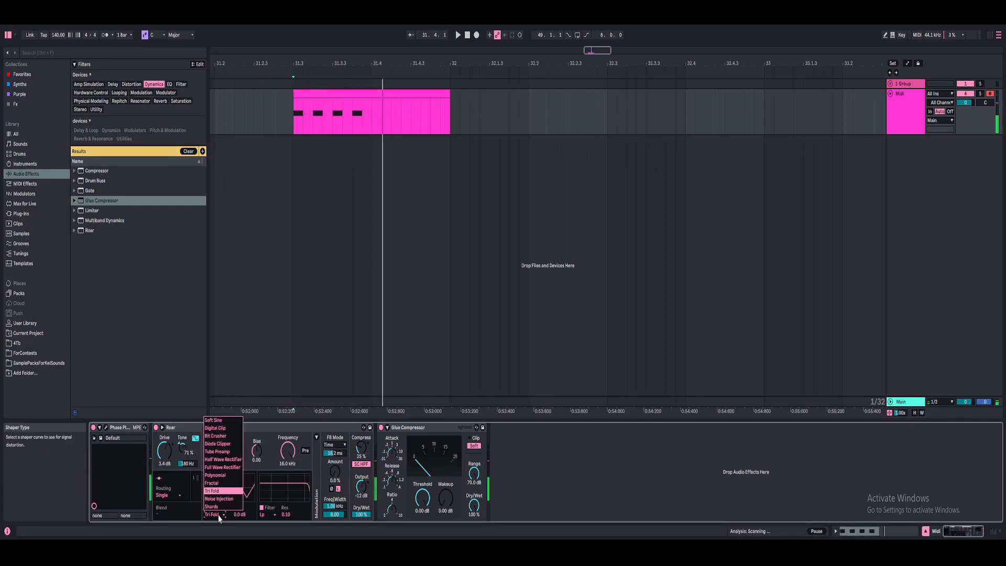
{"action": "left_click", "coordinate": [220, 441]}
{"action": "key", "text": "space"}
{"action": "key", "text": "space"}
{"action": "left_click_drag", "start_coordinate": [226, 450], "coordinate": [228, 454]}
{"action": "key", "text": "space"}
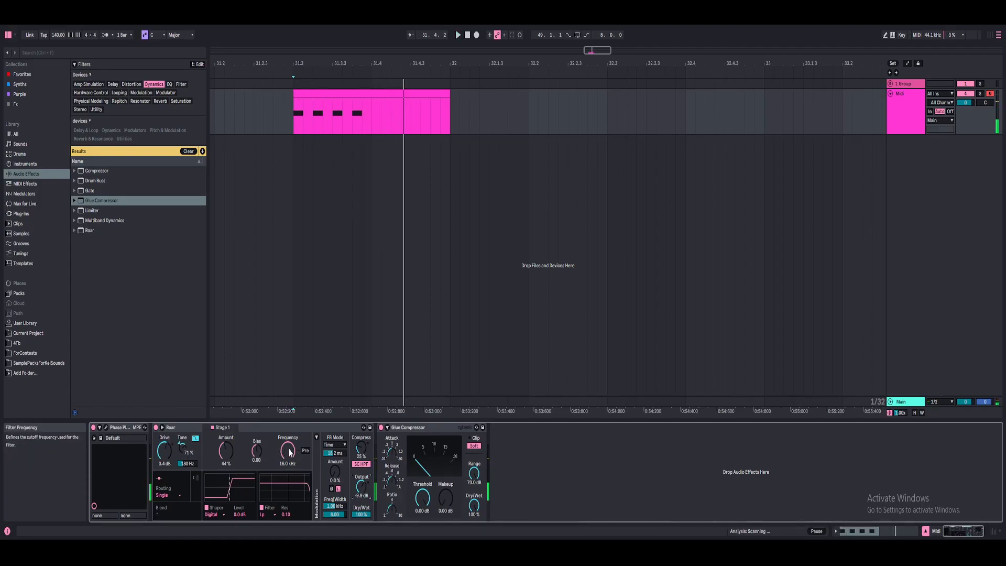
- Set Roar's filter to Comb with resonance 1.00 and frequency about 1.04 kHz, and audition the result
{"action": "left_click", "coordinate": [267, 514]}
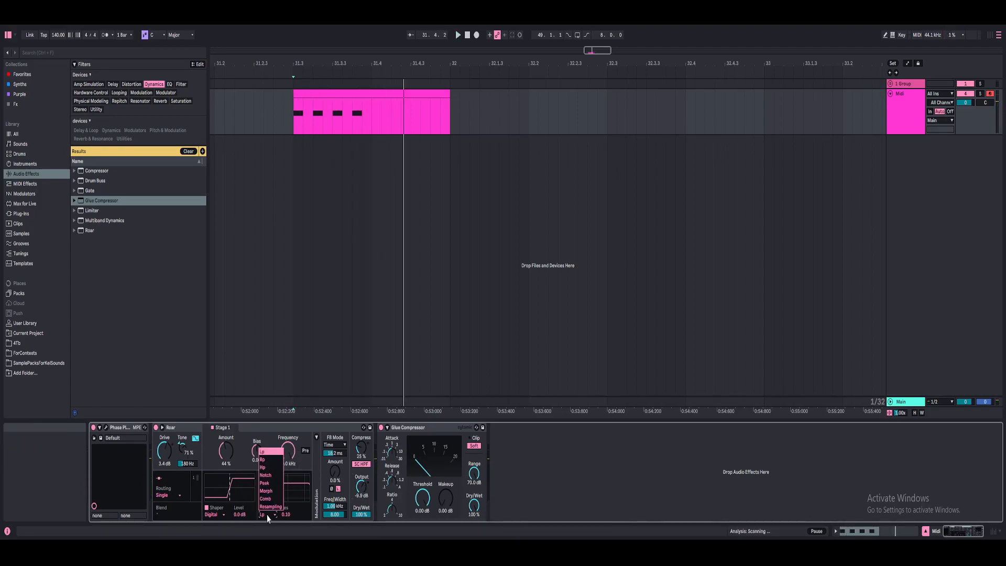
{"action": "left_click", "coordinate": [267, 499]}
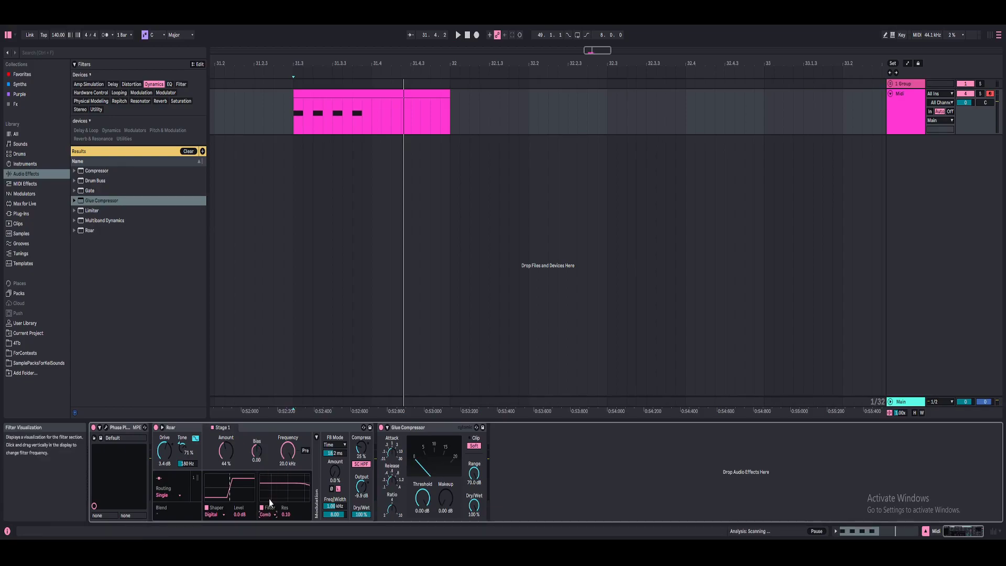
{"action": "left_click_drag", "start_coordinate": [286, 515], "coordinate": [286, 487]}
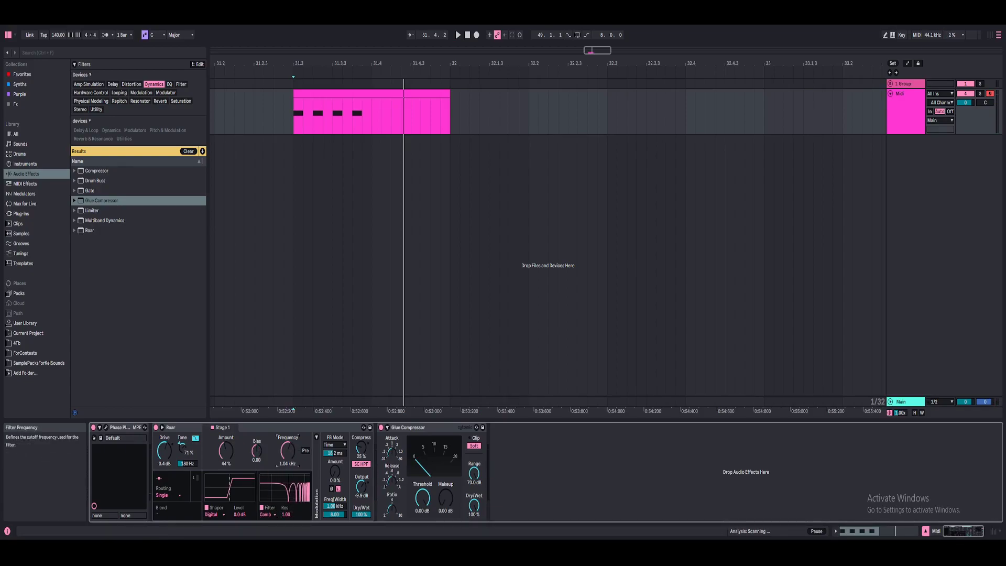
{"action": "key", "text": "space"}
{"action": "key", "text": "space"}
{"action": "key", "text": "space"}
{"action": "key", "text": "space"}
{"action": "key", "text": "space"}
{"action": "key", "text": "space"}
- Shorten the MIDI clip to end at 31.4 and set Roar's comb filter frequency to about 170 Hz while auditioning
{"action": "left_click_drag", "start_coordinate": [287, 451], "coordinate": [287, 476]}
{"action": "left_click_drag", "start_coordinate": [449, 99], "coordinate": [371, 100]}
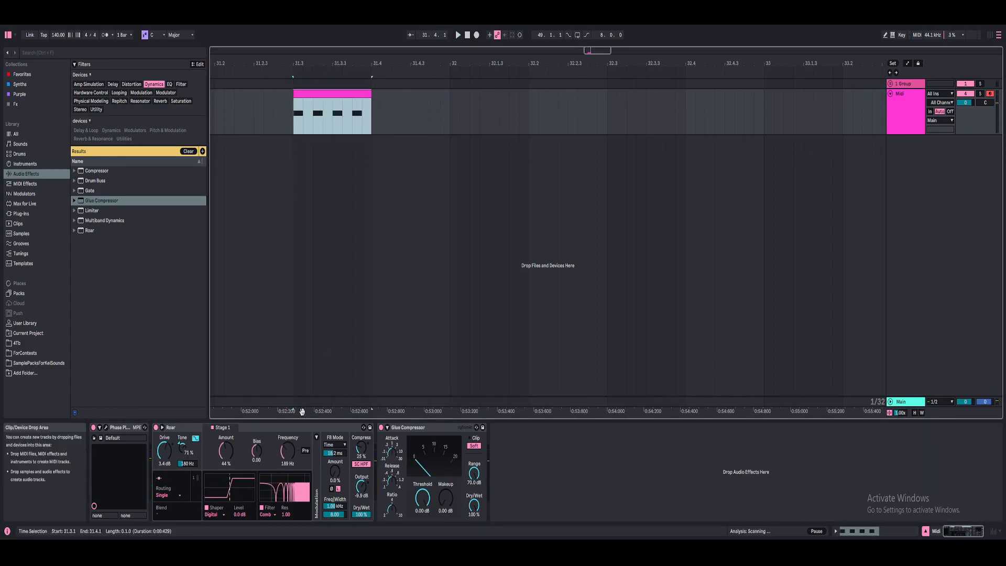
{"action": "mouse_move", "coordinate": [287, 450]}
{"action": "left_mouse_down"}
{"action": "mouse_move", "coordinate": [287, 440]}
{"action": "mouse_move", "coordinate": [287, 452]}
{"action": "left_mouse_up"}
{"action": "key", "text": "space"}
{"action": "key", "text": "space"}
{"action": "key", "text": "space"}
{"action": "key", "text": "space"}
{"action": "key", "text": "space"}
{"action": "key", "text": "space"}
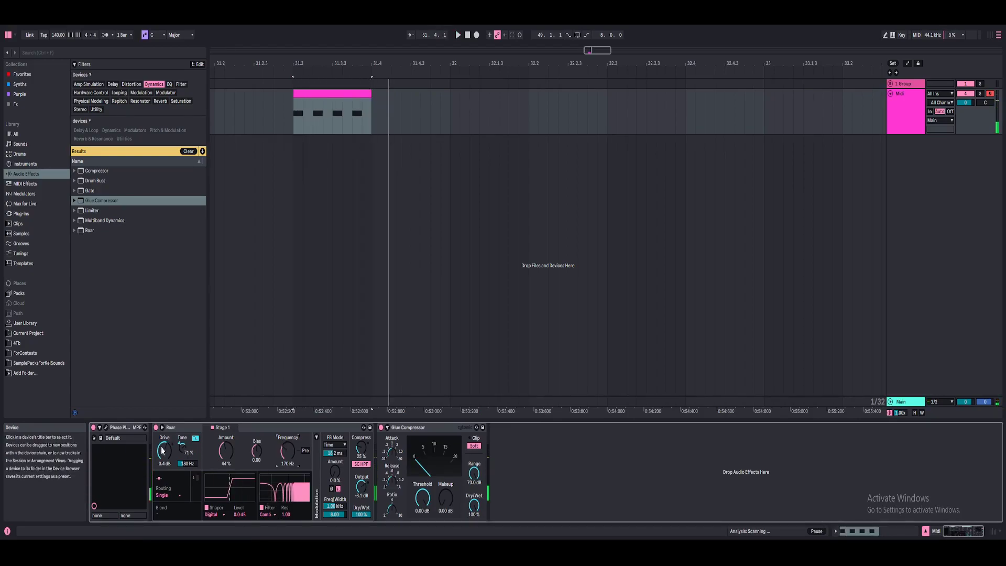
- Bend Phase Plant's straight falling LFO ramp into a concave decay curve and audition the change
{"action": "left_click", "coordinate": [145, 427]}
{"action": "left_click", "coordinate": [409, 466]}
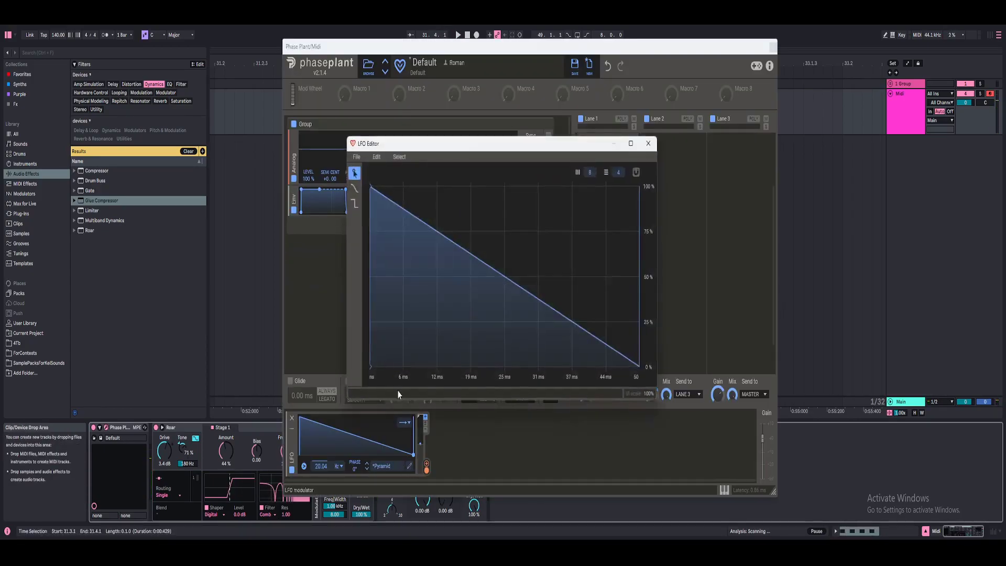
{"action": "left_click_drag", "start_coordinate": [530, 285], "coordinate": [476, 325]}
{"action": "left_click", "coordinate": [654, 140]}
{"action": "left_click", "coordinate": [773, 47]}
{"action": "key", "text": "space"}
{"action": "key", "text": "space"}
{"action": "key", "text": "space"}
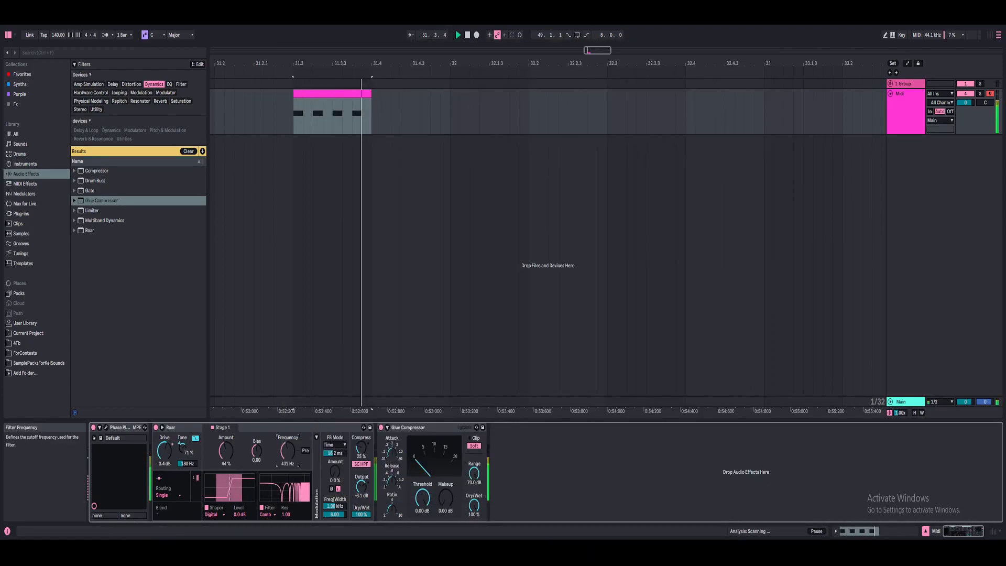
- Set Phase Plant's LFO rate to about 22.33 Hz while auditioning the bass
{"action": "left_click", "coordinate": [106, 428]}
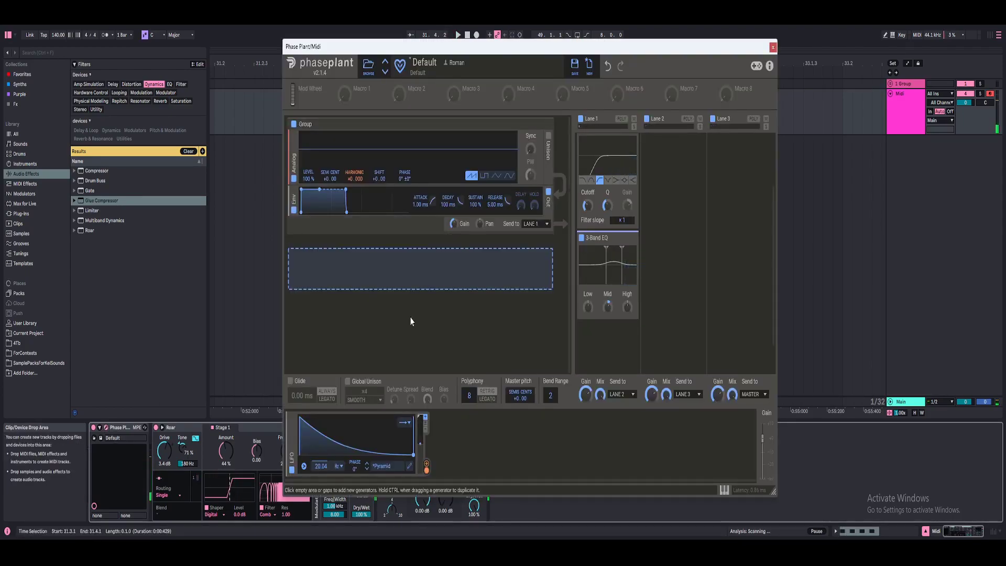
{"action": "key", "text": "space"}
{"action": "left_click_drag", "start_coordinate": [321, 465], "coordinate": [320, 443]}
{"action": "key", "text": "space"}
{"action": "key", "text": "space"}
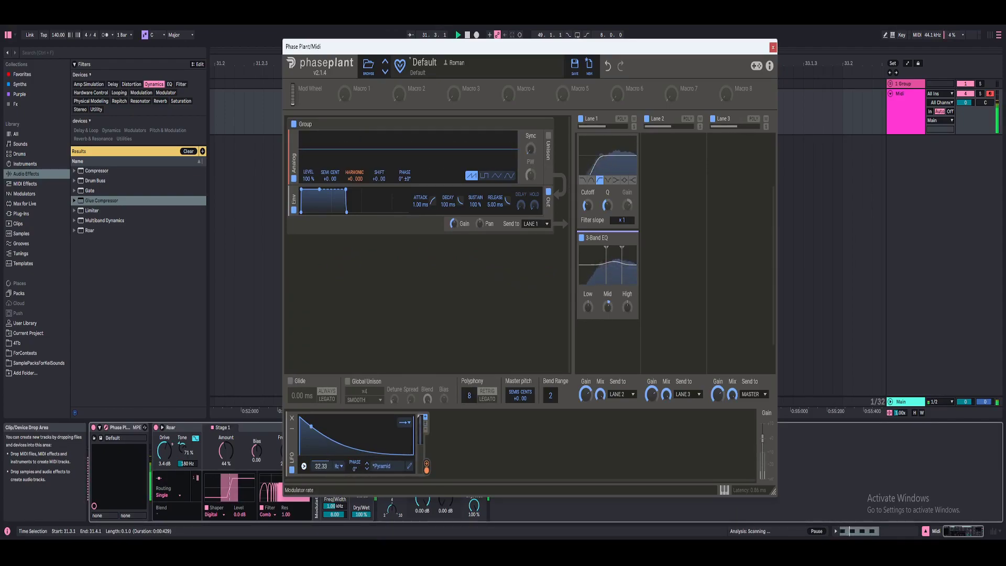
- Reposition the LFO curve's middle node to about 22% near 19 ms, with the LFO rate at 21.56 Hz
{"action": "left_click", "coordinate": [409, 466]}
{"action": "left_click_drag", "start_coordinate": [477, 326], "coordinate": [459, 329]}
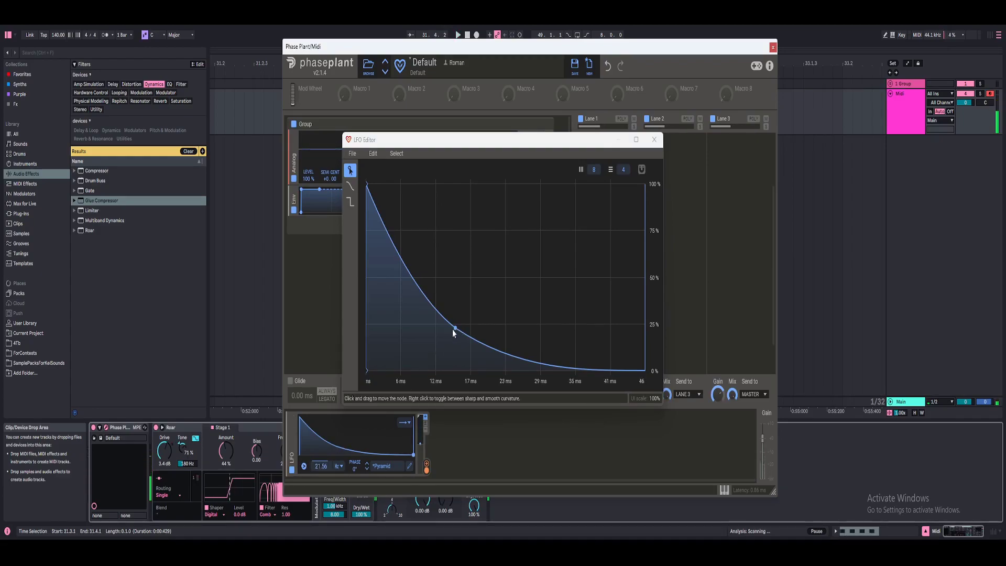
{"action": "left_click_drag", "start_coordinate": [453, 328], "coordinate": [476, 332]}
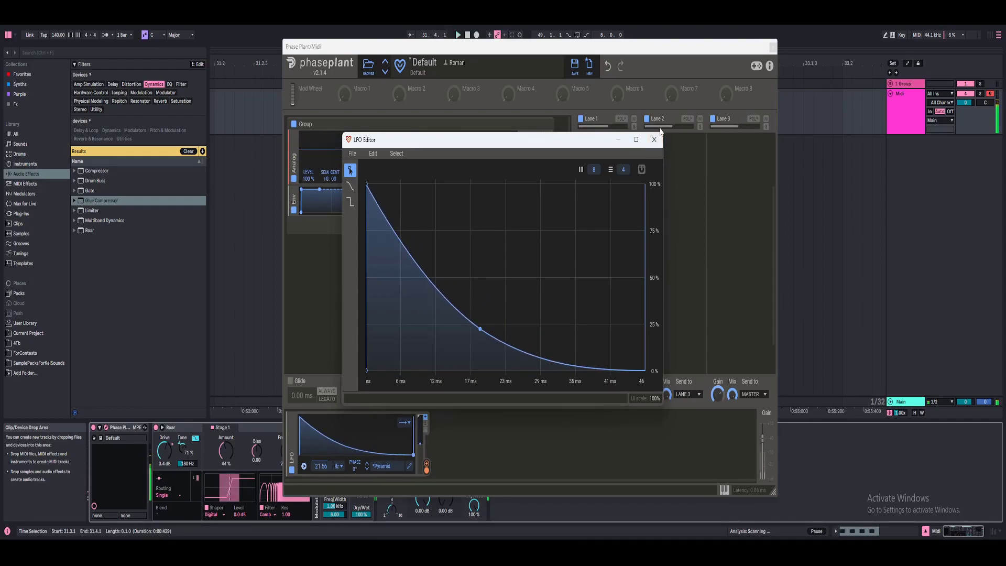
{"action": "left_click", "coordinate": [653, 139]}
{"action": "left_click", "coordinate": [772, 47]}
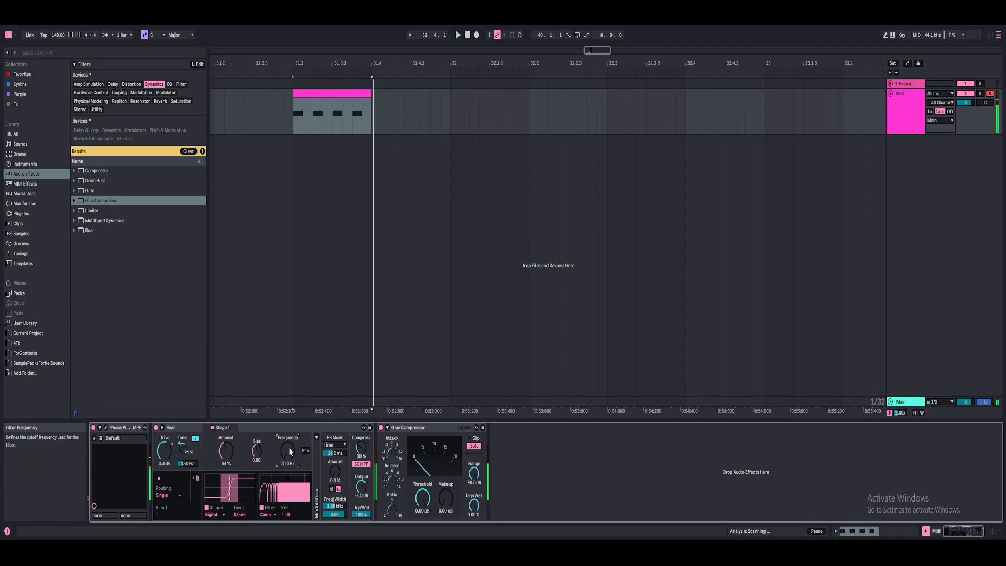
- Fine-tune Roar's comb filter frequency while auditioning repeatedly, and collapse the Roar device
{"action": "left_click_drag", "start_coordinate": [289, 448], "coordinate": [289, 453]}
{"action": "key", "text": "space"}
{"action": "key", "text": "space"}
{"action": "key", "text": "space"}
{"action": "key", "text": "space"}
{"action": "key", "text": "space"}
{"action": "key", "text": "space"}
{"action": "key", "text": "space"}
{"action": "double_click", "coordinate": [290, 427]}
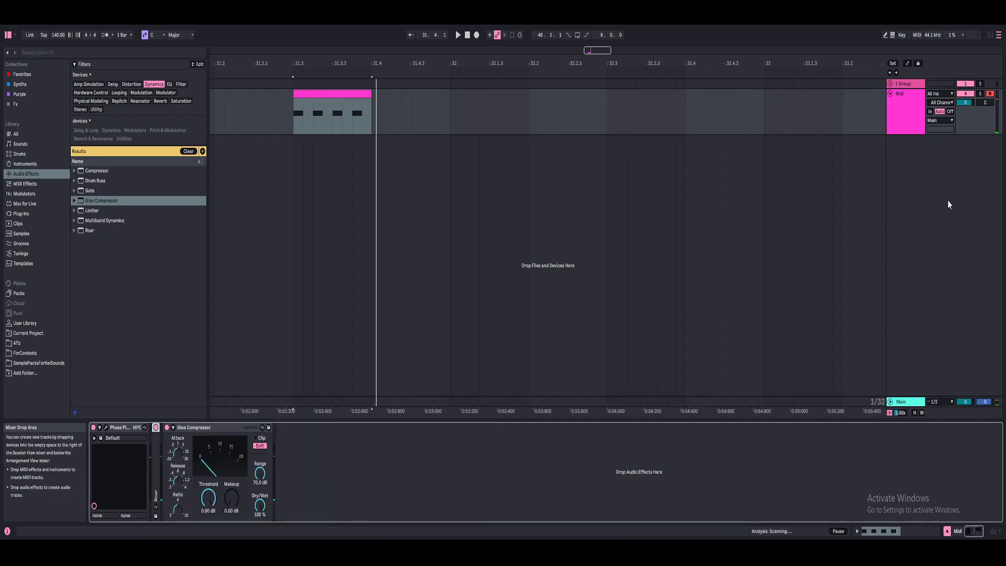
- Insert a new MIDI track, load Phase Plant on it and set its oscillator to a triangle wave
{"action": "right_click", "coordinate": [939, 199]}
{"action": "left_click", "coordinate": [950, 211]}
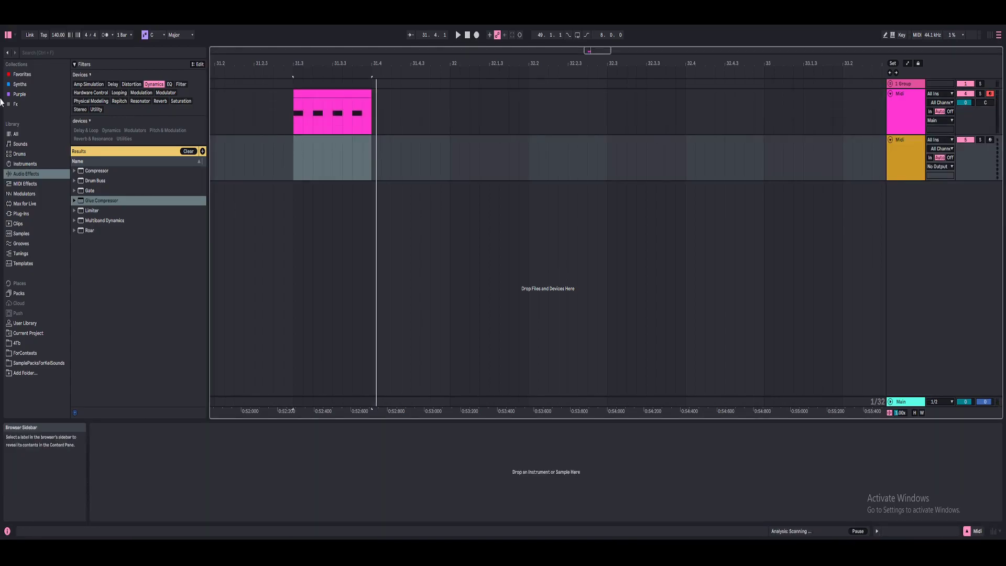
{"action": "left_click", "coordinate": [20, 85]}
{"action": "left_click_drag", "start_coordinate": [97, 209], "coordinate": [558, 170]}
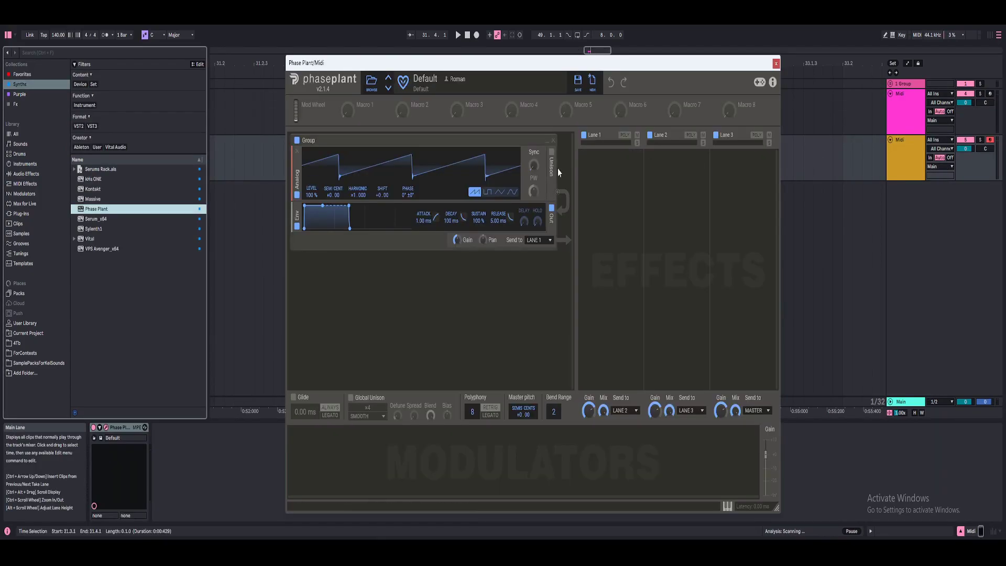
{"action": "left_click", "coordinate": [500, 193]}
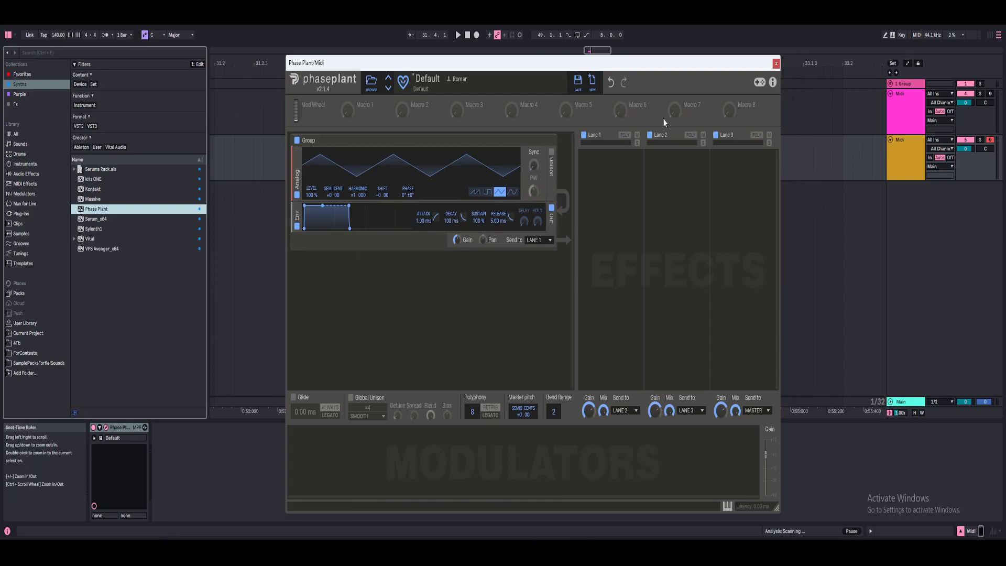
{"action": "left_click", "coordinate": [776, 63]}
- Copy the bass clip to the new track, replace its notes with one F0 note spanning the clip, and audition both tracks
{"action": "double_click", "coordinate": [332, 113]}
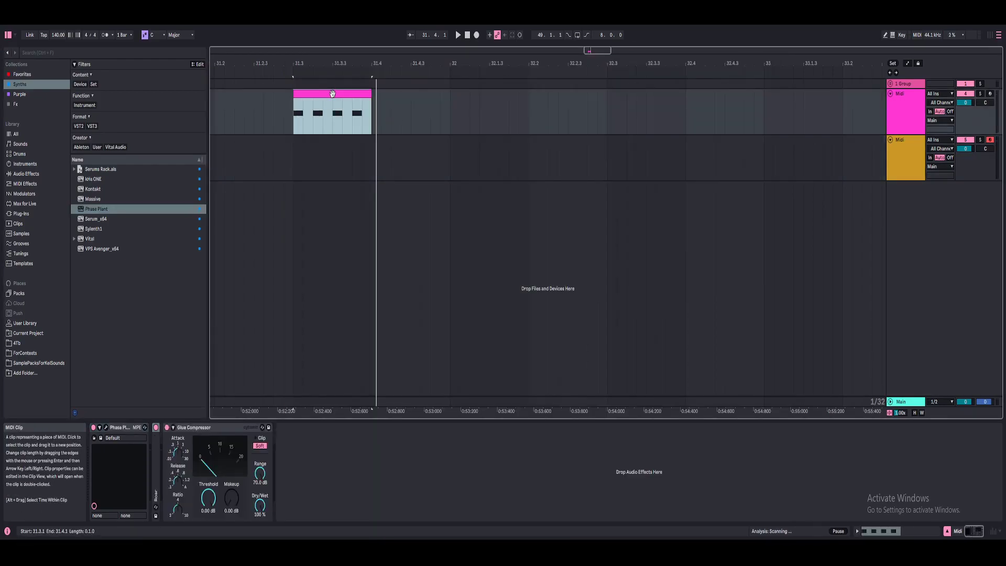
{"action": "left_click_drag", "start_coordinate": [339, 95], "coordinate": [344, 146]}
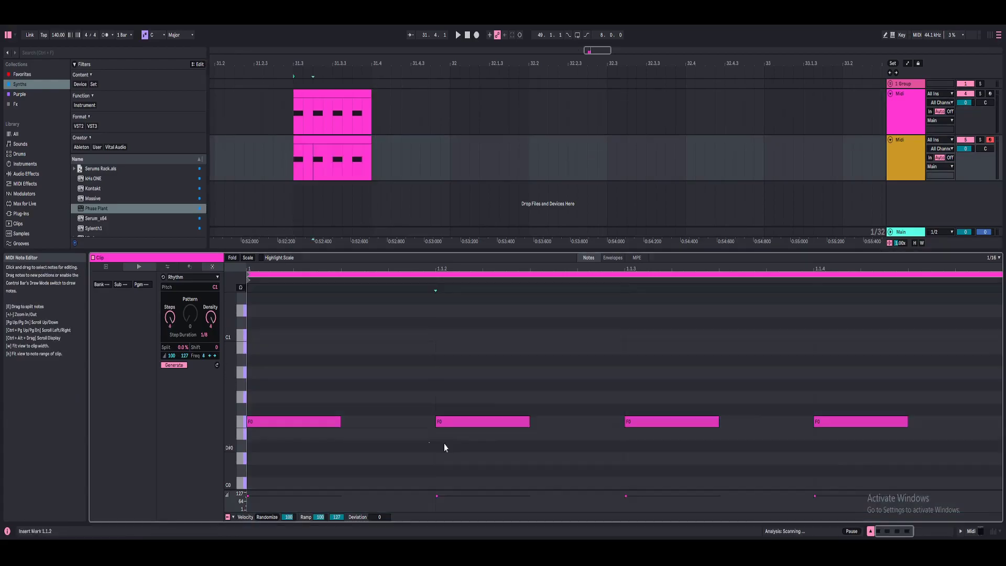
{"action": "left_click_drag", "start_coordinate": [444, 444], "coordinate": [993, 335]}
{"action": "key", "text": "Delete"}
{"action": "left_click_drag", "start_coordinate": [340, 421], "coordinate": [938, 421]}
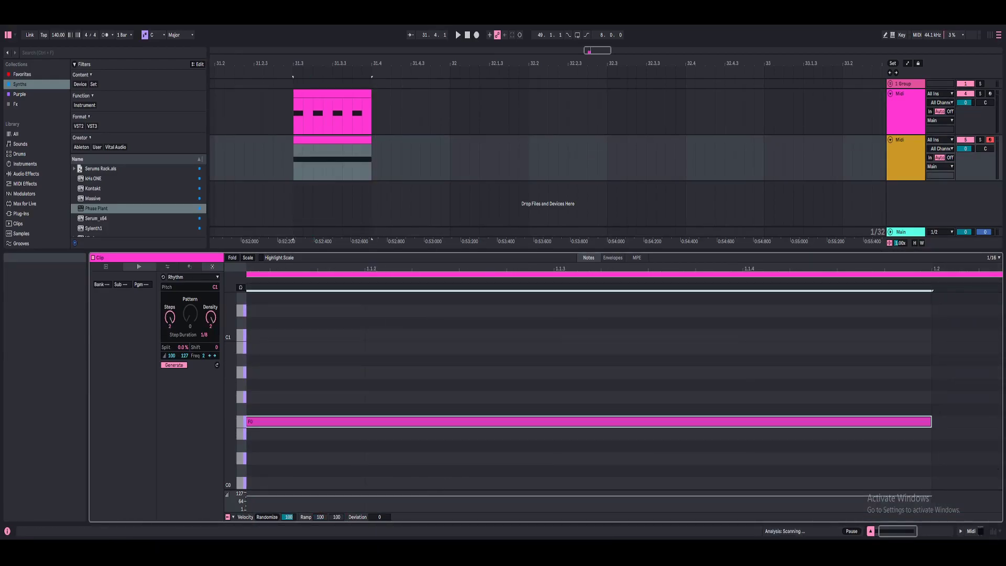
{"action": "left_click", "coordinate": [870, 531]}
{"action": "key", "text": "space"}
{"action": "key", "text": "space"}
{"action": "key", "text": "space"}
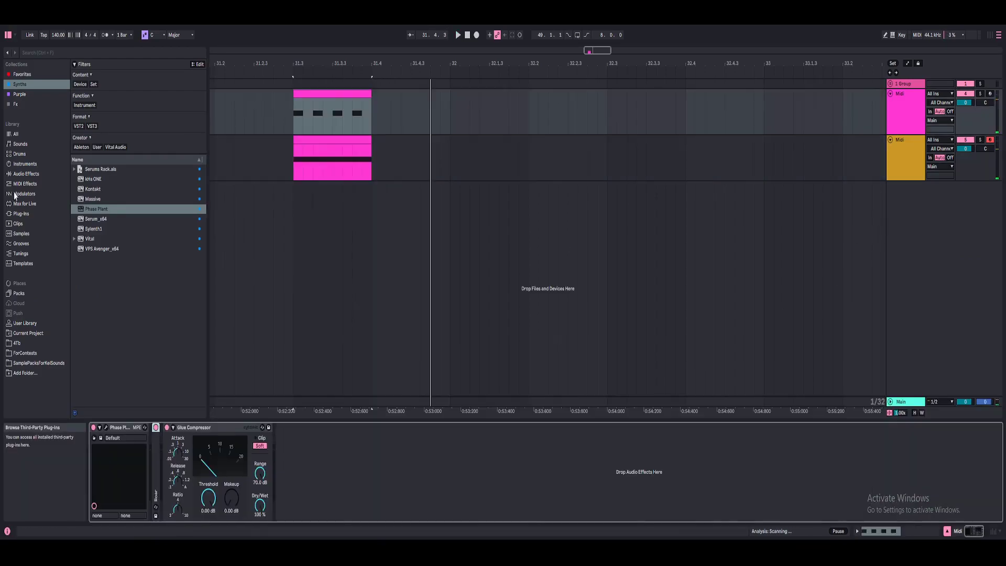
- Insert EQ Eight before the Glue Compressor on the bass track and set its first band to a 210 Hz low cut
{"action": "left_click", "coordinate": [23, 174]}
{"action": "left_click_drag", "start_coordinate": [93, 180], "coordinate": [175, 454]}
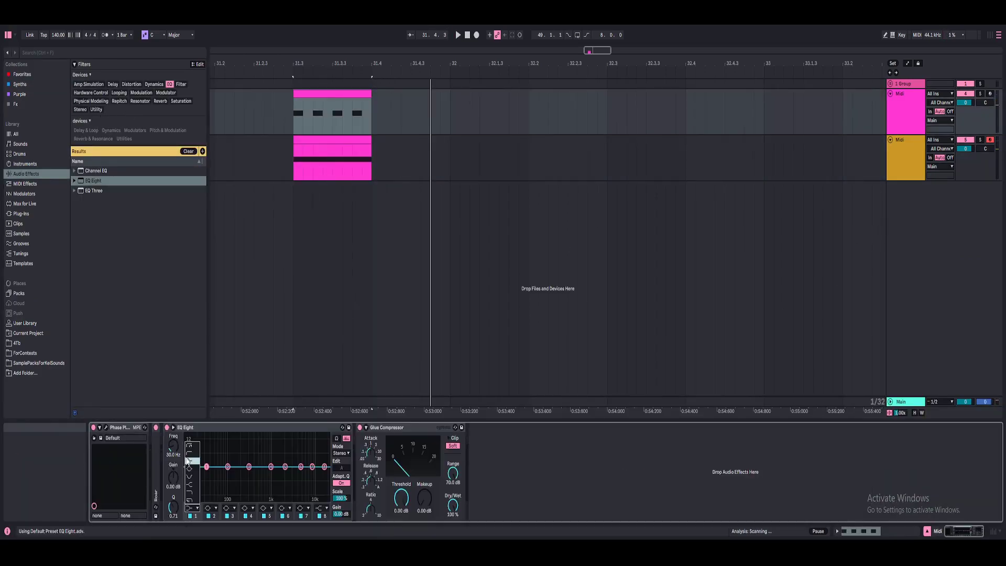
{"action": "left_click", "coordinate": [176, 445]}
{"action": "type", "text": "210"}
{"action": "key", "text": "Return"}
{"action": "key", "text": "space"}
{"action": "key", "text": "space"}
- Group the bass track and the triangle-wave track together
{"action": "left_click", "coordinate": [912, 118]}
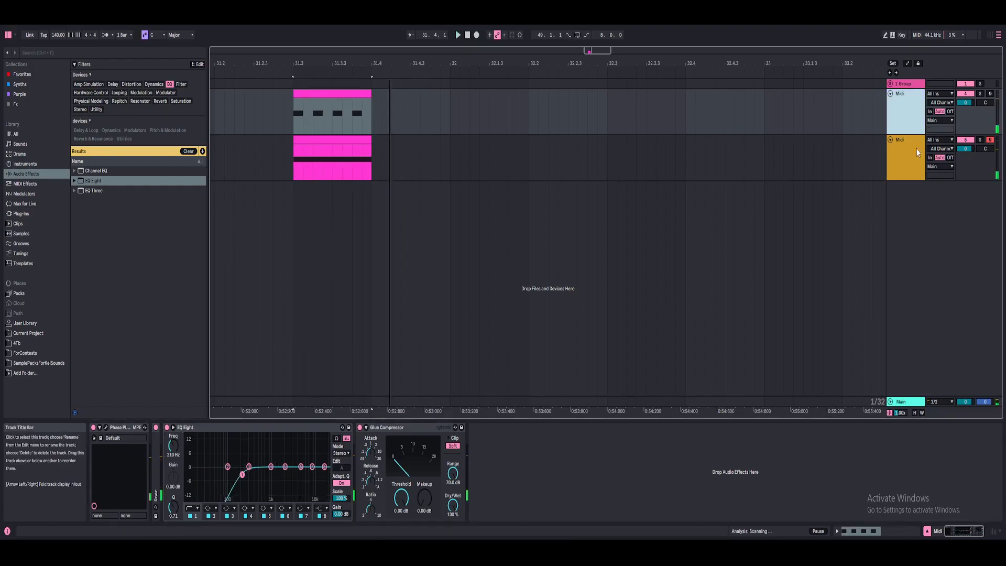
{"action": "left_click", "coordinate": [917, 152], "text": "shift"}
{"action": "right_click", "coordinate": [916, 152]}
{"action": "left_click", "coordinate": [922, 222]}
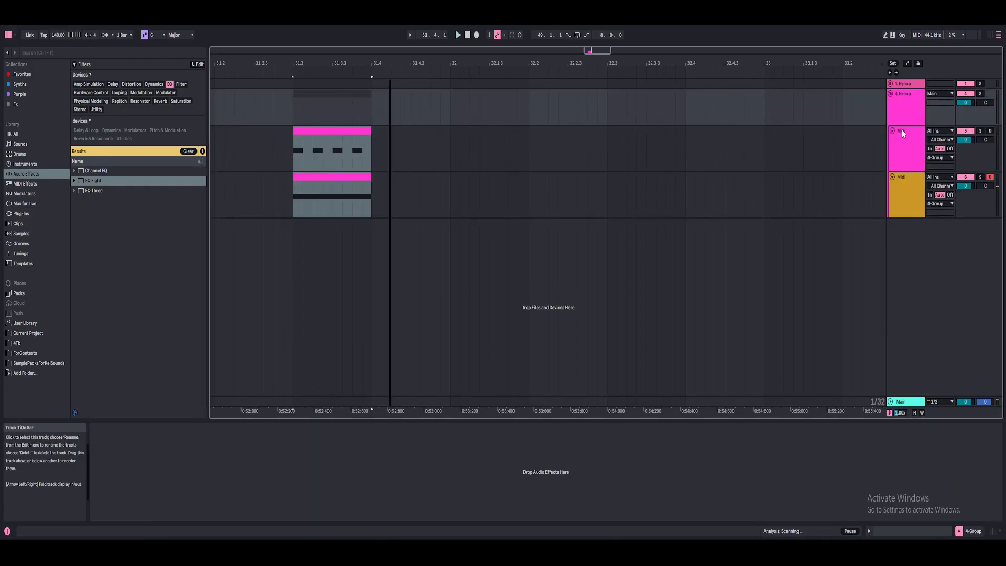
- Add Roar from the distortion effects to the new group track and audition it
{"action": "left_click", "coordinate": [901, 131]}
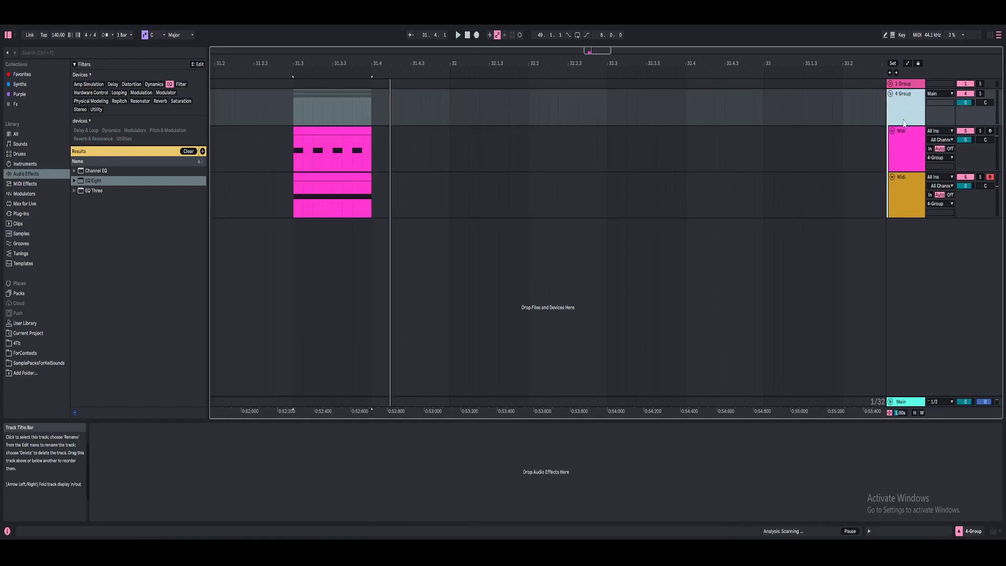
{"action": "left_click", "coordinate": [132, 84]}
{"action": "left_click_drag", "start_coordinate": [90, 200], "coordinate": [161, 450]}
{"action": "key", "text": "space"}
{"action": "key", "text": "space"}
- Add a Gain effect in Lane 2 of the triangle track's Phase Plant and set it to +2.00 dB
{"action": "left_click", "coordinate": [903, 203]}
{"action": "left_click", "coordinate": [106, 427]}
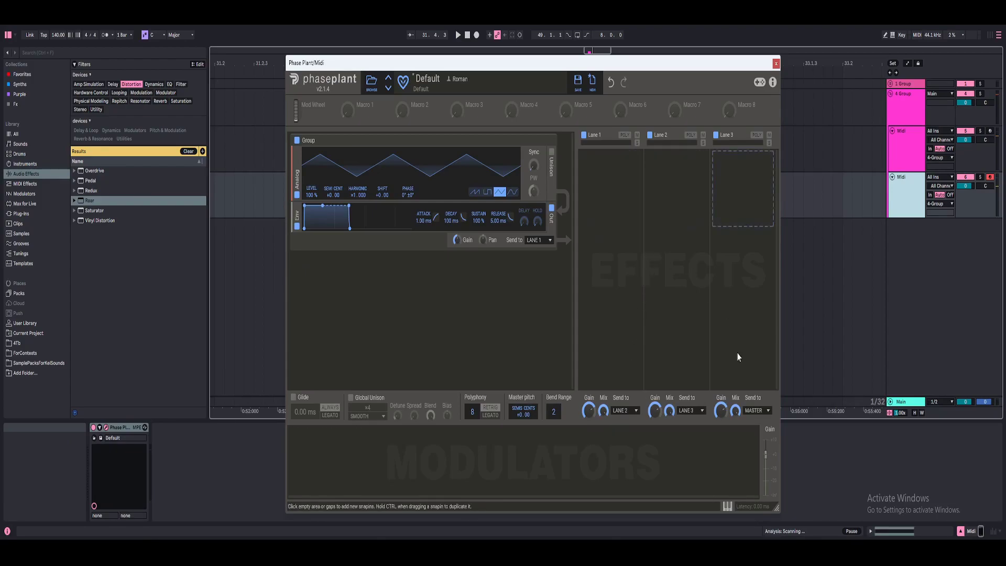
{"action": "left_click", "coordinate": [691, 198]}
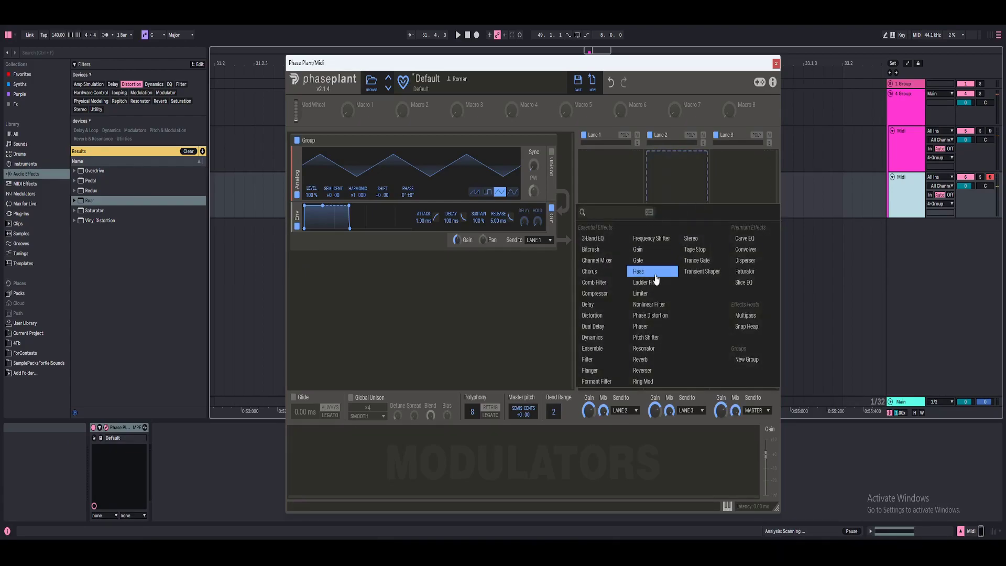
{"action": "left_click", "coordinate": [642, 249]}
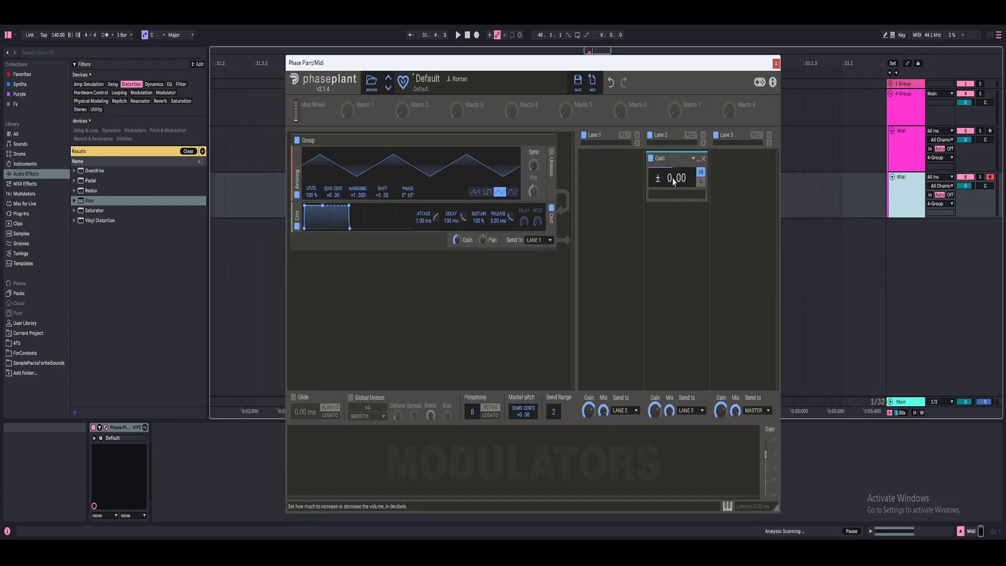
{"action": "right_click", "coordinate": [672, 180]}
{"action": "key", "text": "Return"}
{"action": "key", "text": "space"}
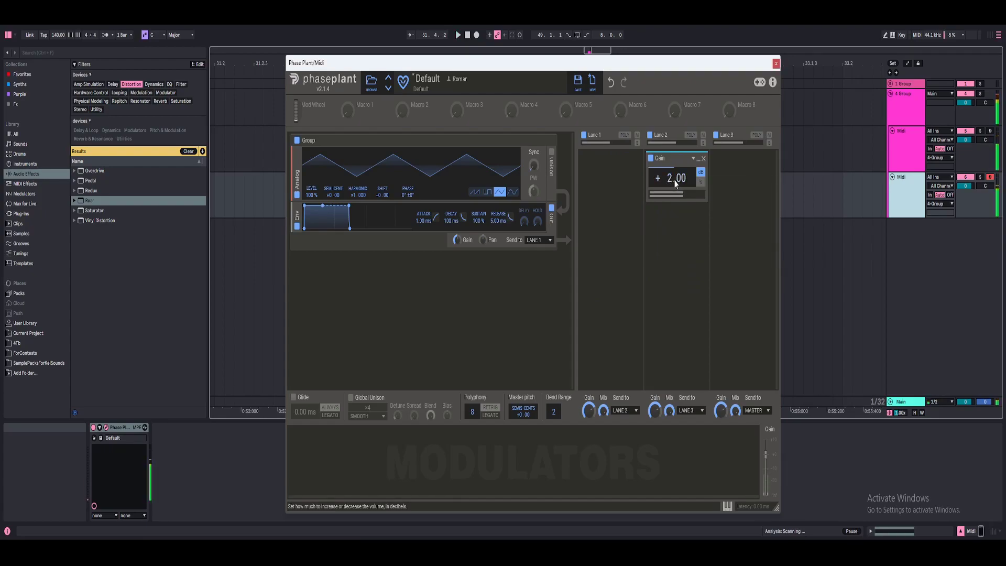
{"action": "left_click", "coordinate": [776, 63]}
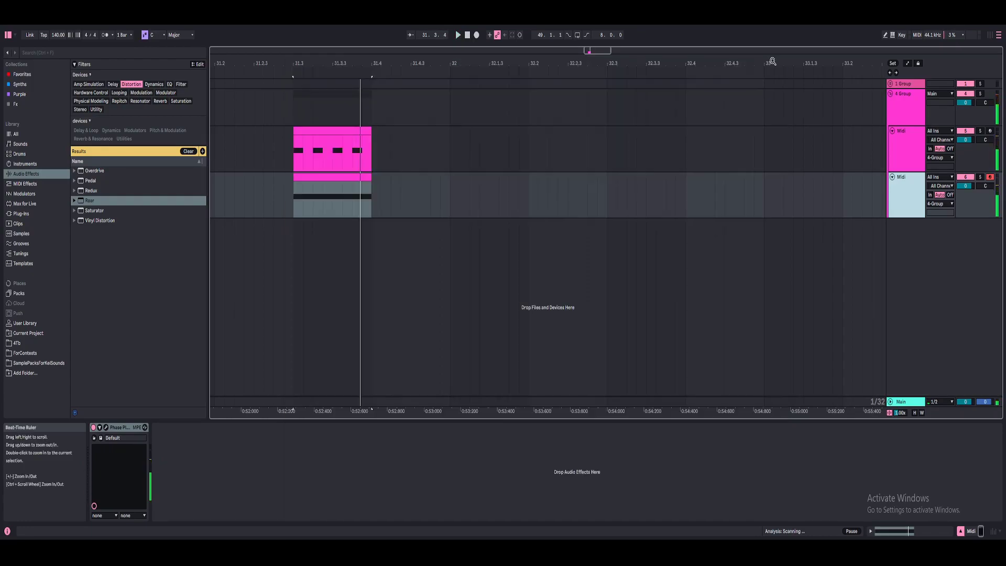
- Review the bass track's Phase Plant patch and return to the group track's Roar device
{"action": "left_click", "coordinate": [309, 130]}
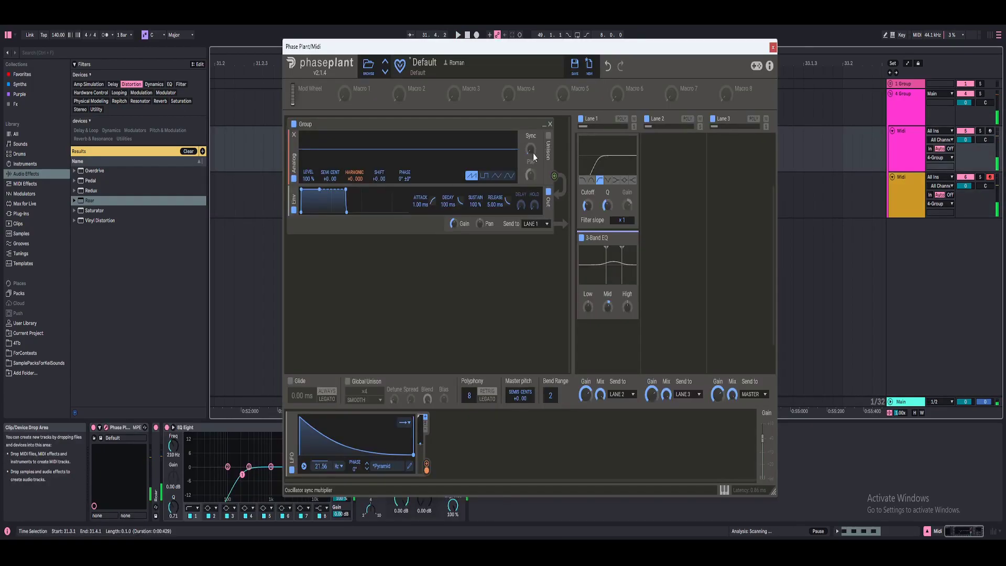
{"action": "left_click", "coordinate": [774, 48]}
{"action": "key", "text": "Up"}
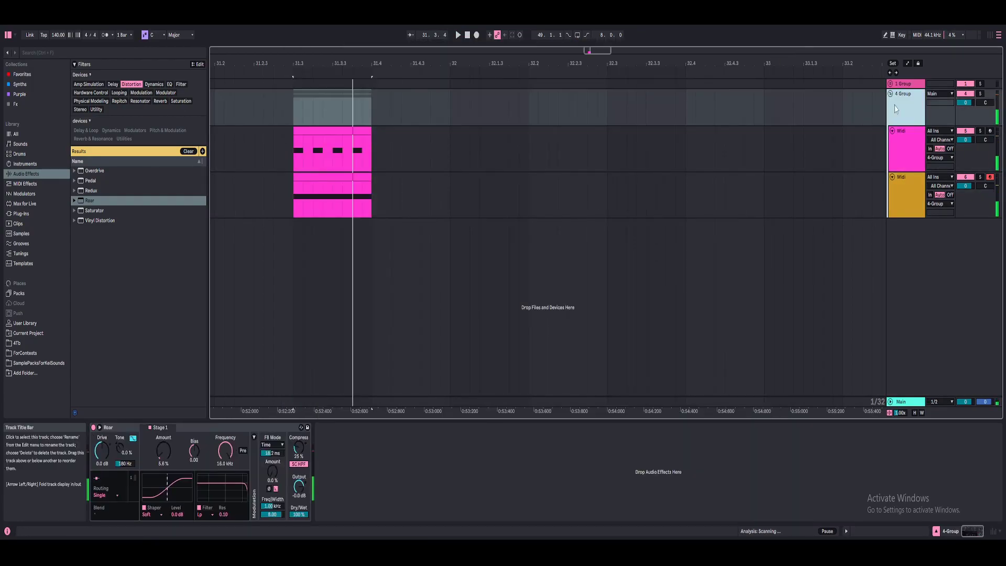
- Add the Roman (OTT) preset from the Purple collection after Roar on the group track
{"action": "left_click", "coordinate": [20, 84]}
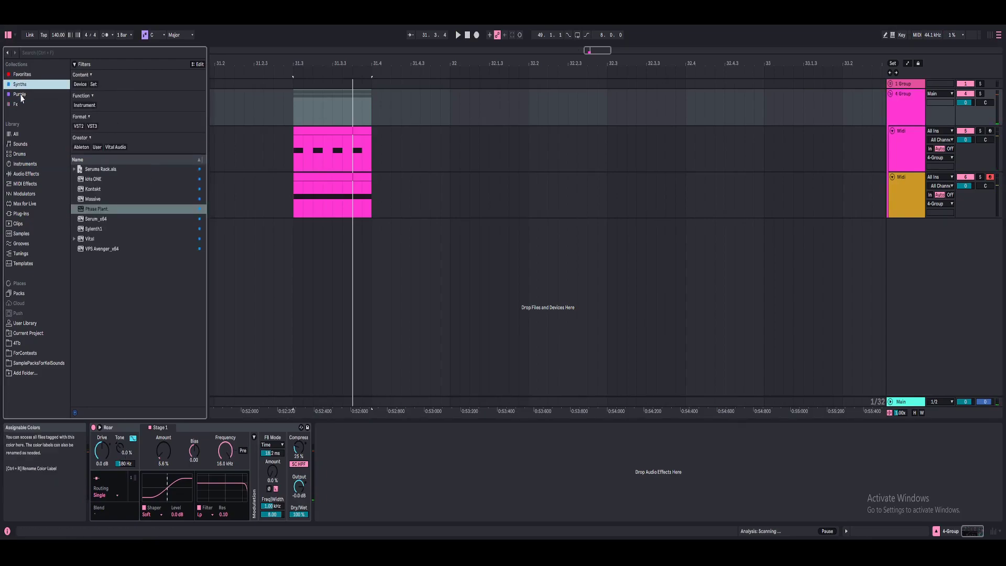
{"action": "left_click", "coordinate": [21, 95]}
{"action": "double_click", "coordinate": [105, 210]}
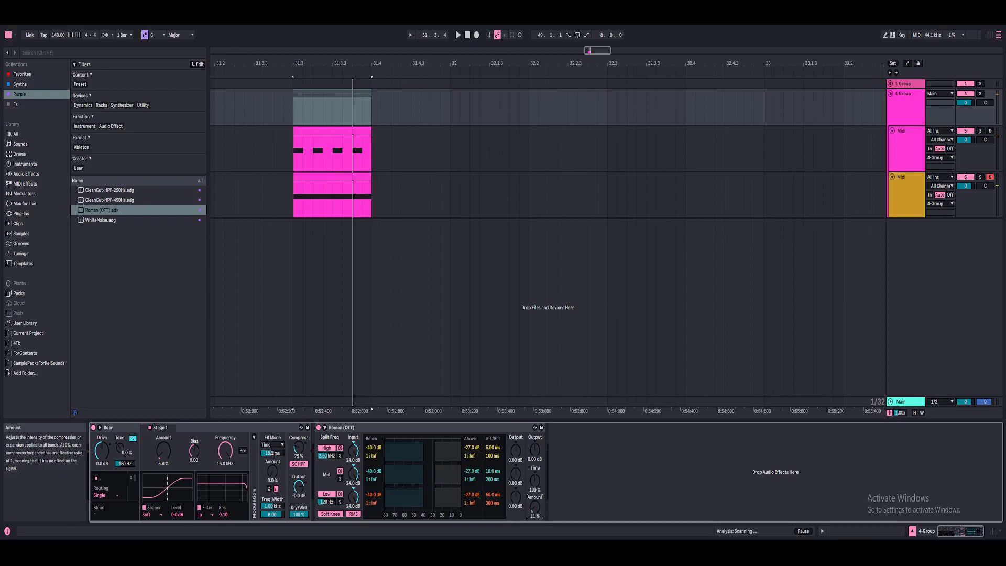
- Move the Glue Compressor from the bass track to the end of the group track's device chain
{"action": "key", "text": "Down"}
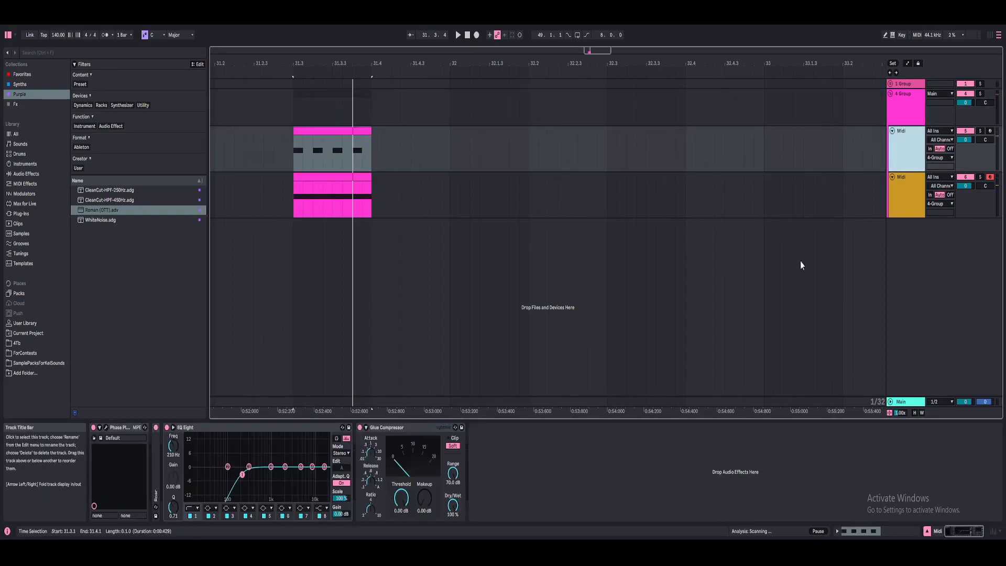
{"action": "left_click", "coordinate": [419, 428]}
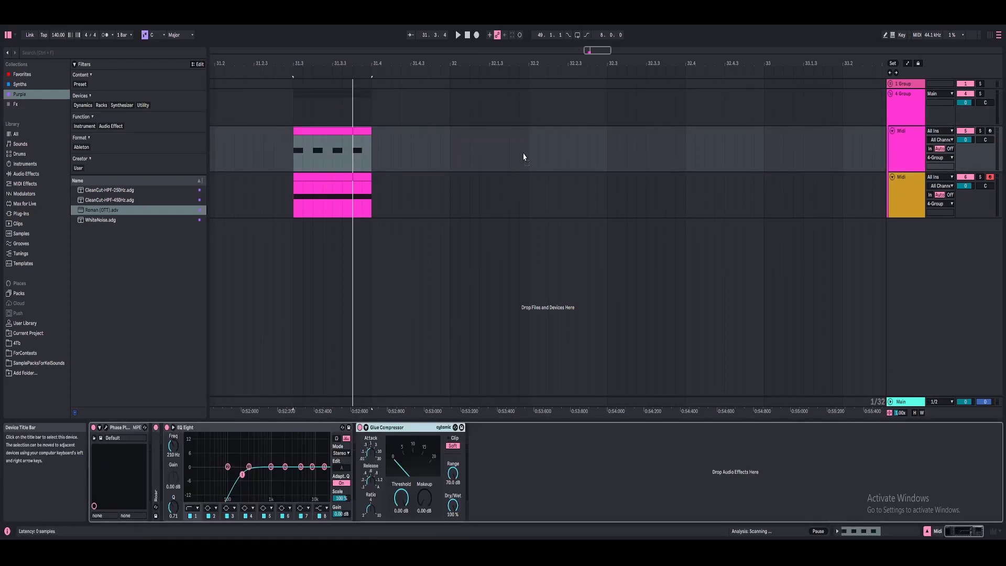
{"action": "left_click", "coordinate": [909, 115]}
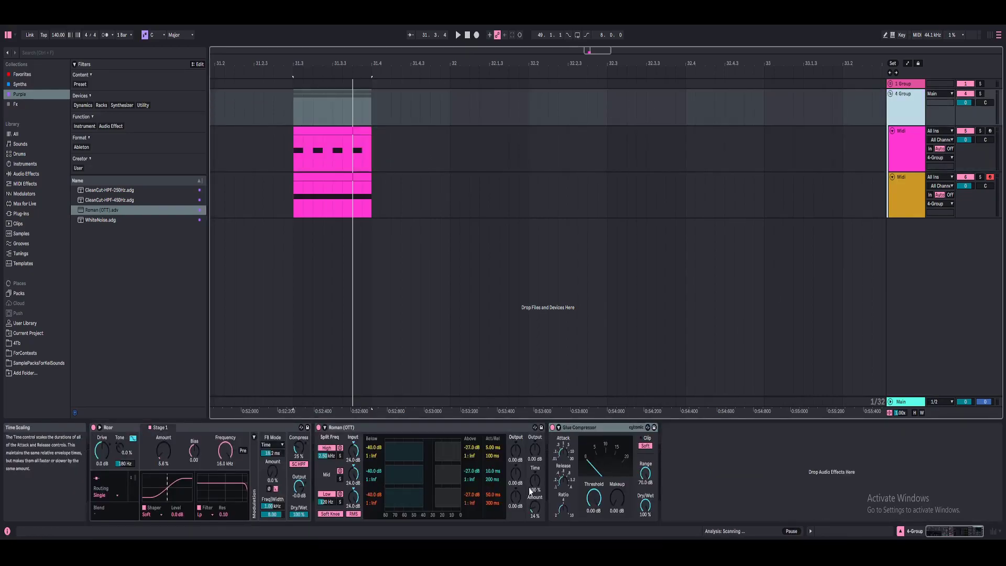
- Set the Roman (OTT) Amount to 20%, reset its Time to 100% and audition the group
{"action": "left_click_drag", "start_coordinate": [539, 510], "coordinate": [538, 504]}
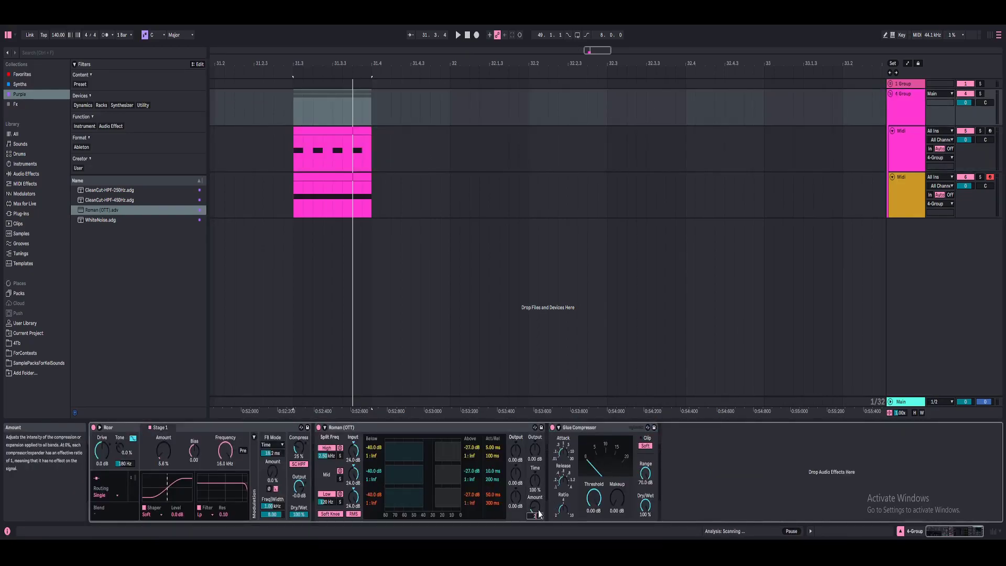
{"action": "left_click", "coordinate": [532, 483]}
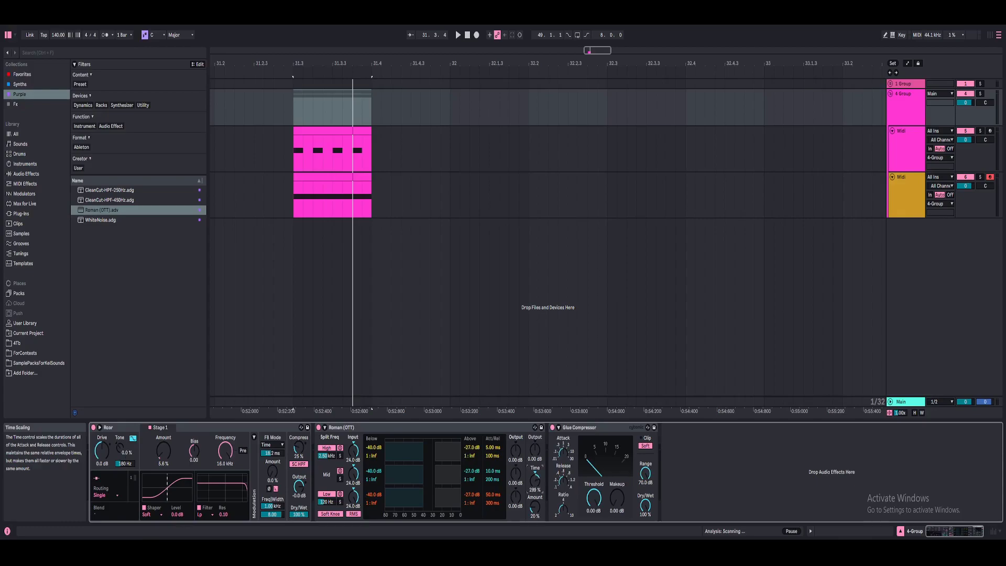
{"action": "double_click", "coordinate": [533, 483]}
{"action": "key", "text": "space"}
{"action": "key", "text": "space"}
{"action": "key", "text": "space"}
{"action": "key", "text": "space"}
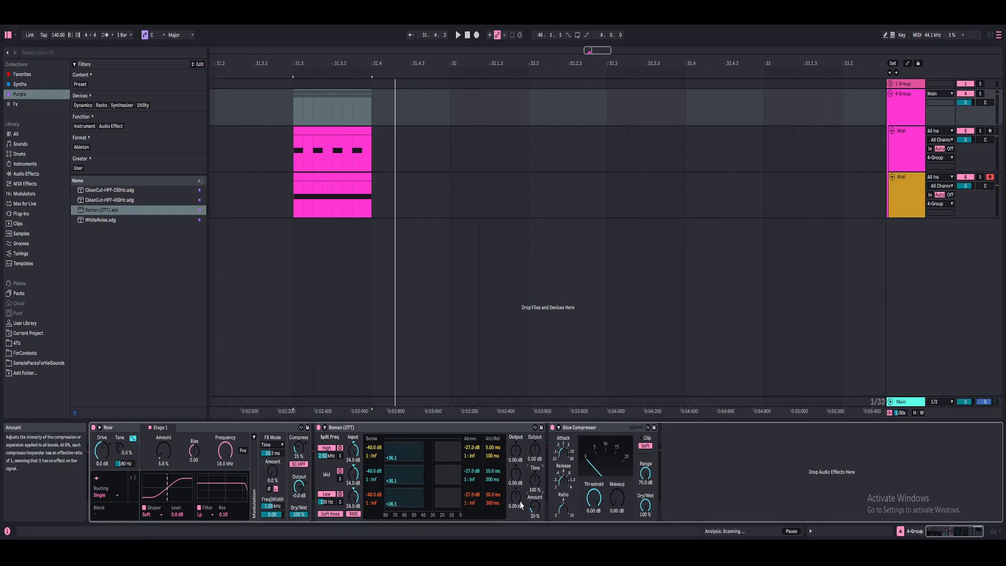
{"action": "key", "text": "space"}
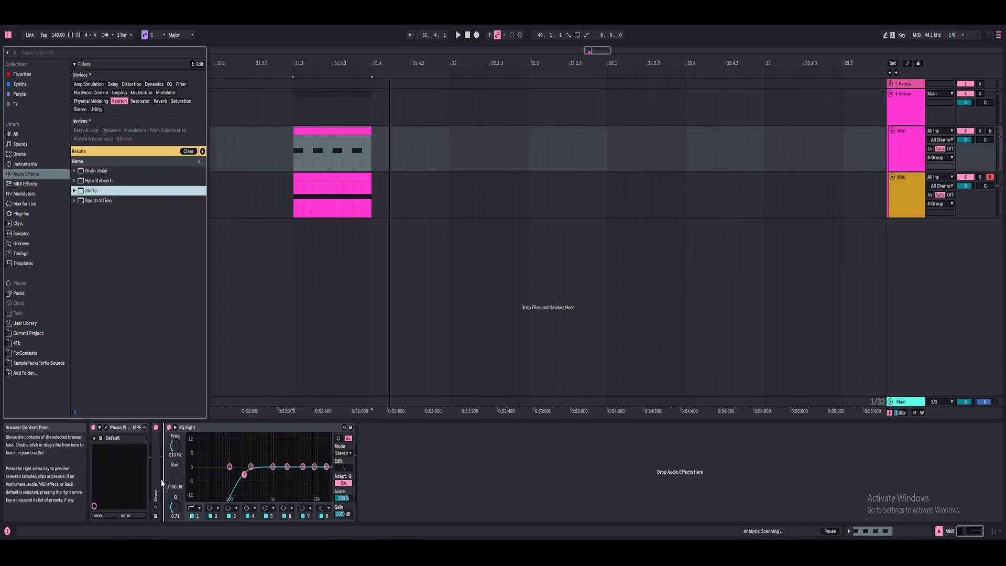
- Insert Shifter before EQ Eight on the bass track, switch it to Freq mode, set Fine to 500 Hz and audition it
{"action": "left_click_drag", "start_coordinate": [91, 191], "coordinate": [160, 480]}
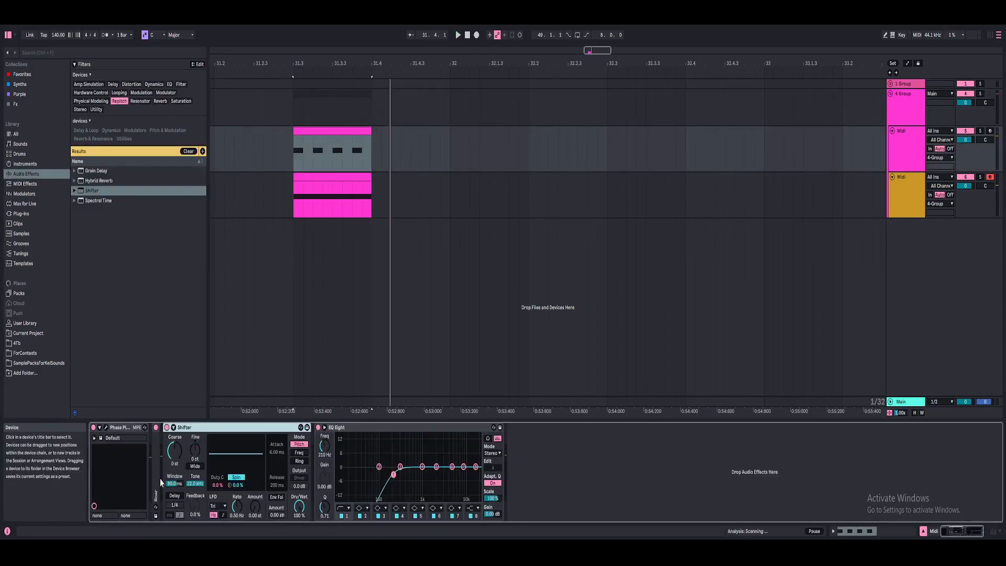
{"action": "left_click", "coordinate": [295, 454]}
{"action": "key", "text": "space"}
{"action": "left_click_drag", "start_coordinate": [195, 449], "coordinate": [195, 406]}
{"action": "key", "text": "space"}
{"action": "key", "text": "space"}
{"action": "key", "text": "space"}
{"action": "key", "text": "space"}
{"action": "key", "text": "space"}
- Duplicate the bass and sub MIDI clips so that both run from 31.3 to 32.3
{"action": "left_click_drag", "start_coordinate": [289, 208], "coordinate": [371, 161]}
{"action": "left_click", "coordinate": [375, 154]}
{"action": "left_click", "coordinate": [362, 130]}
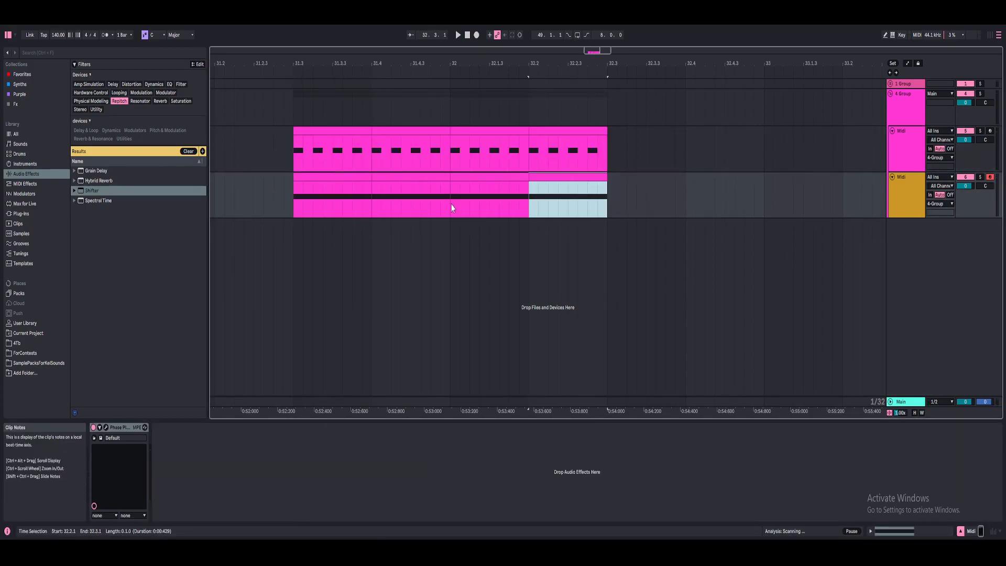
- Lower the bass notes from bar 32 onward to E0 and respace them into a syncopated rhythm on a triplet grid
{"action": "left_click_drag", "start_coordinate": [450, 204], "coordinate": [616, 143]}
{"action": "double_click", "coordinate": [457, 151]}
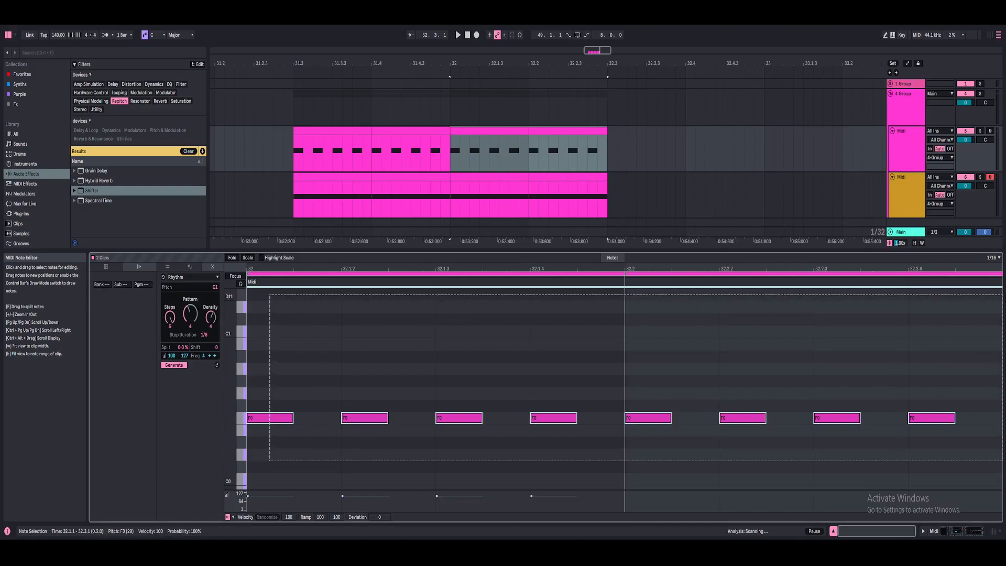
{"action": "right_click", "coordinate": [350, 472]}
{"action": "left_click", "coordinate": [380, 440]}
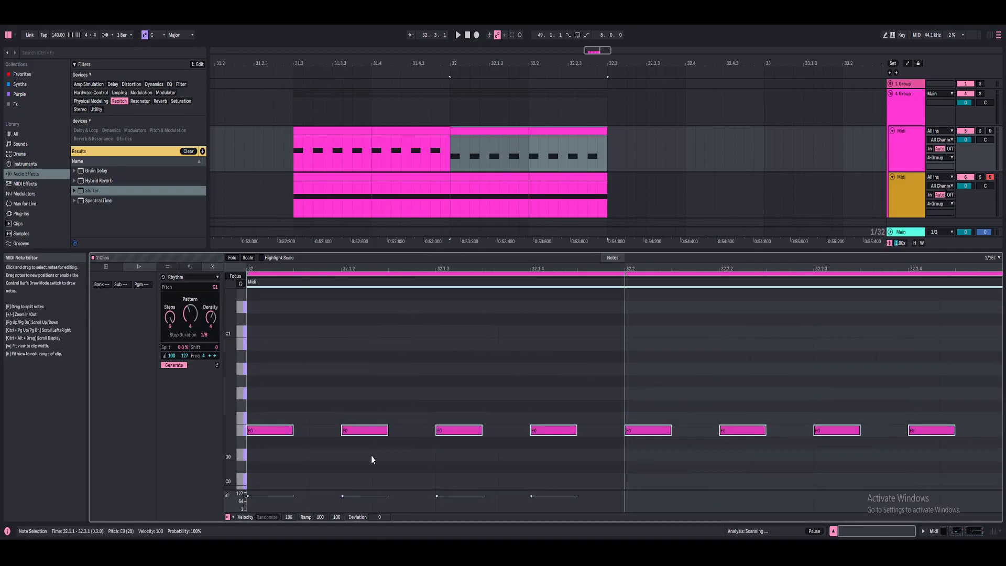
{"action": "left_click_drag", "start_coordinate": [340, 454], "coordinate": [981, 364]}
{"action": "key", "text": "Right"}
{"action": "left_click_drag", "start_coordinate": [481, 477], "coordinate": [957, 382]}
{"action": "left_click_drag", "start_coordinate": [957, 382], "coordinate": [969, 376]}
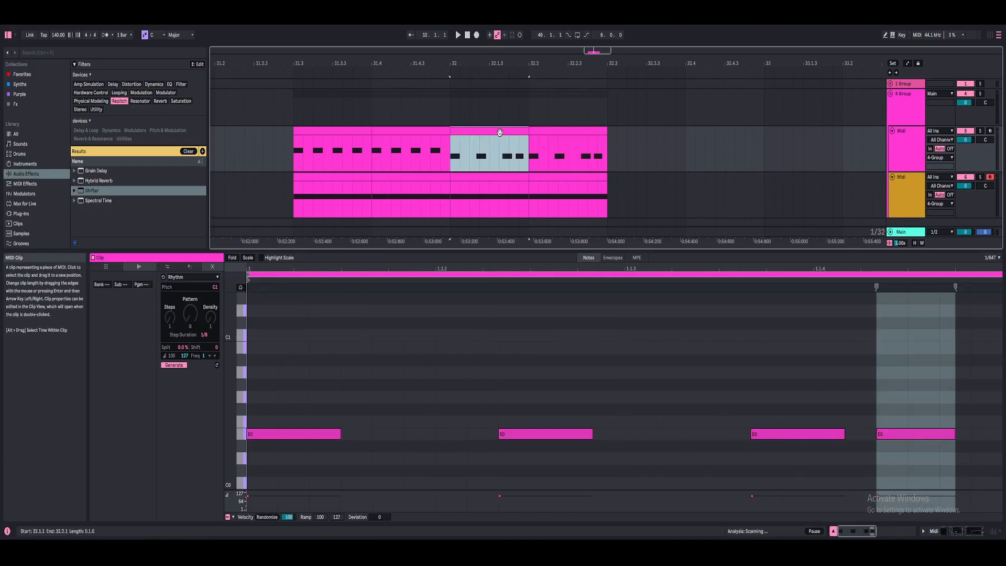
- Play back the bass and sub phrase through to bar 33
{"action": "key", "text": "space"}
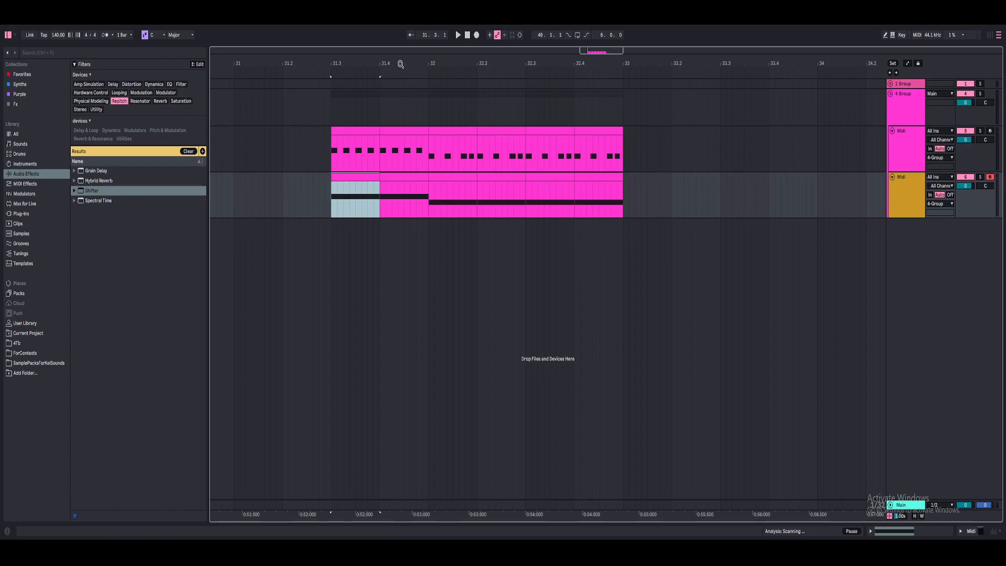
{"action": "key", "text": "space"}
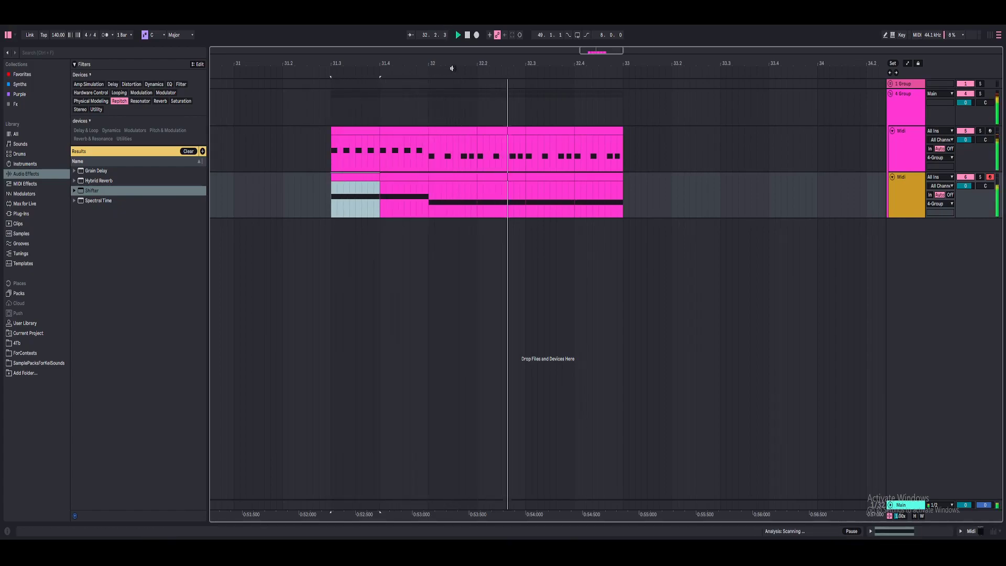
{"action": "key", "text": "space"}
- Extend the first sub clip to bar 32 and lengthen its note to fill the clip, auditioning the transition
{"action": "left_click", "coordinate": [434, 177]}
{"action": "left_click_drag", "start_coordinate": [378, 177], "coordinate": [429, 183]}
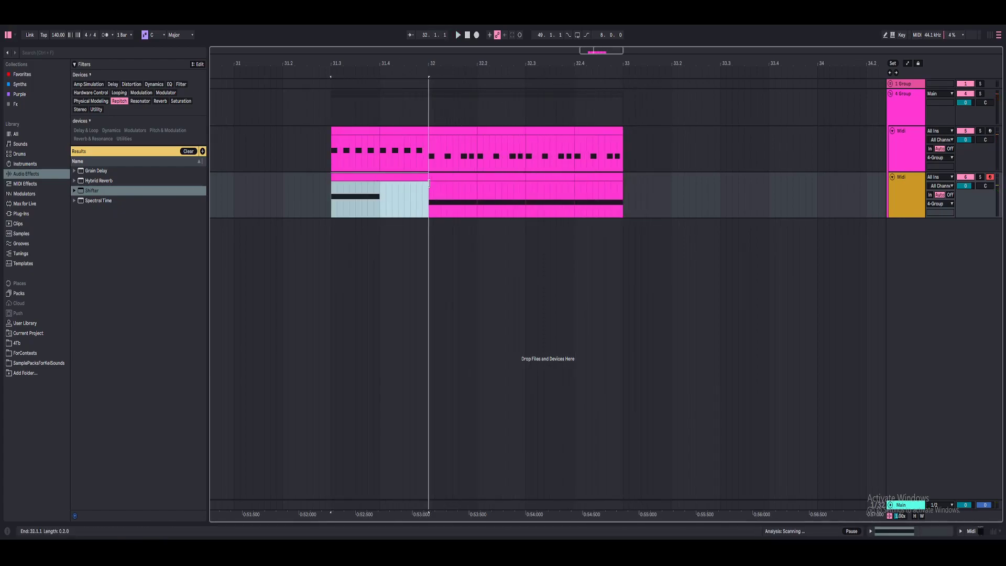
{"action": "left_click", "coordinate": [870, 531]}
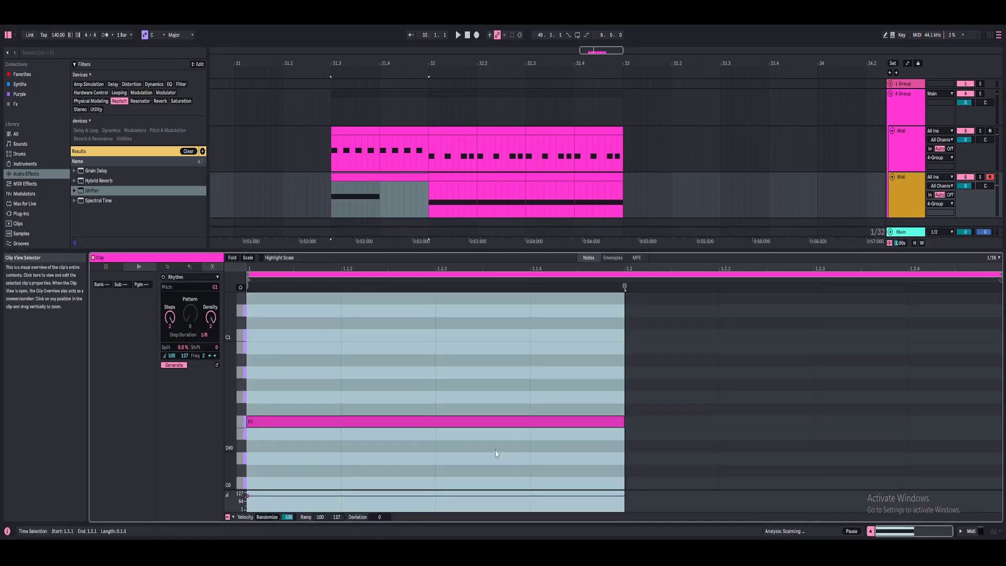
{"action": "left_click", "coordinate": [436, 196]}
{"action": "key", "text": "space"}
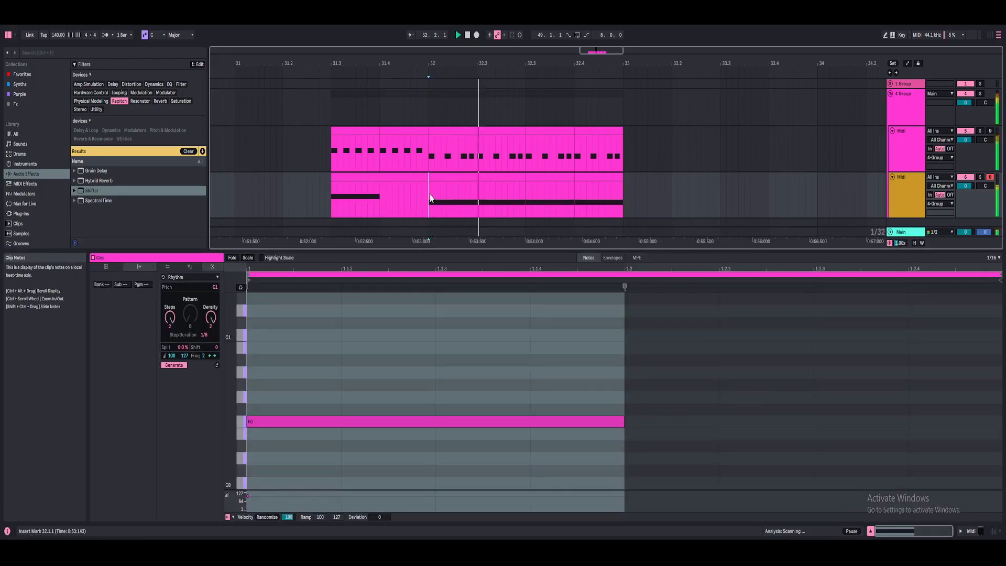
{"action": "key", "text": "space"}
- Consolidate the sub clips from bar 32 to 33 and stretch the E0 note across the whole clip
{"action": "left_click", "coordinate": [560, 174]}
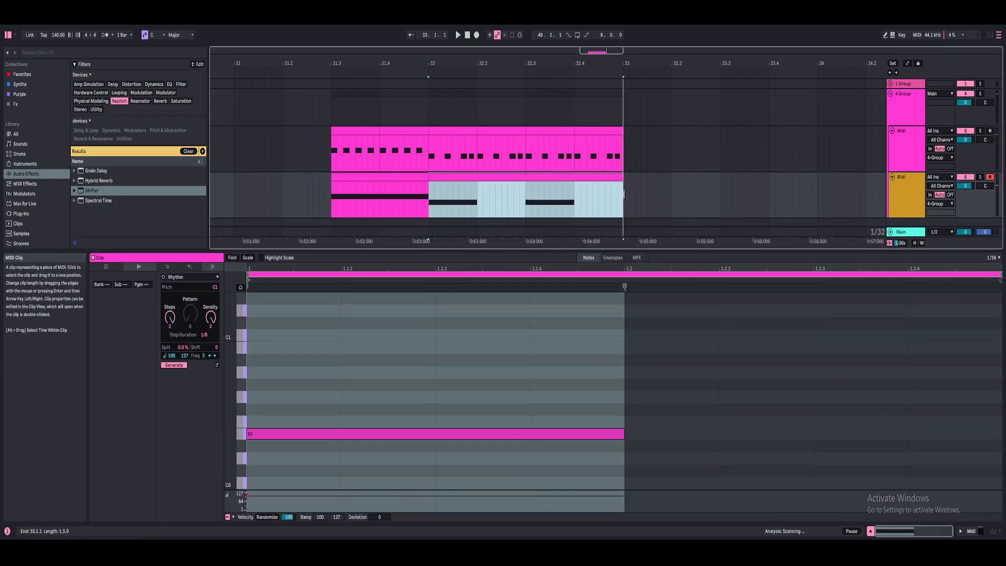
{"action": "key", "text": "ctrl+j"}
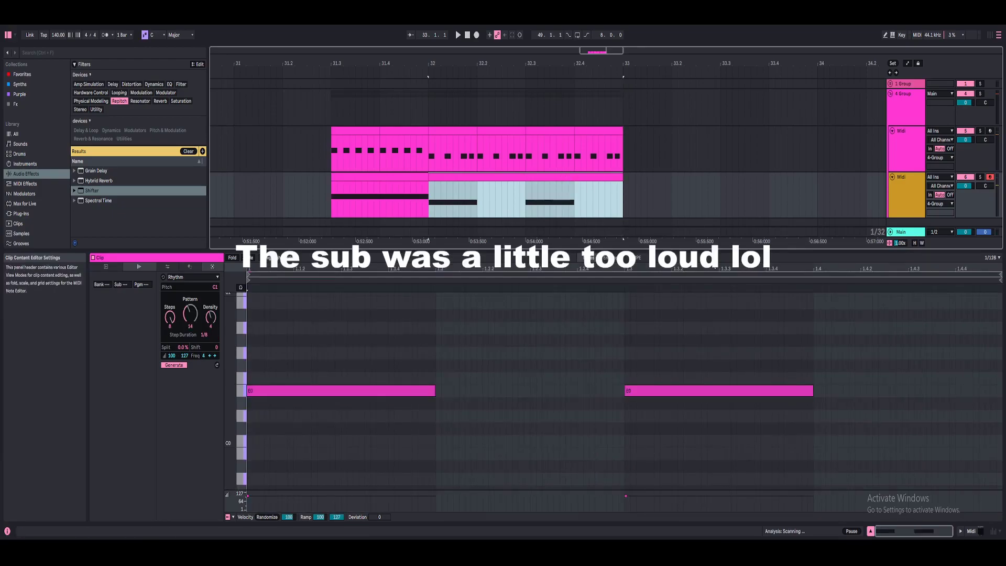
{"action": "left_click_drag", "start_coordinate": [437, 388], "coordinate": [963, 422]}
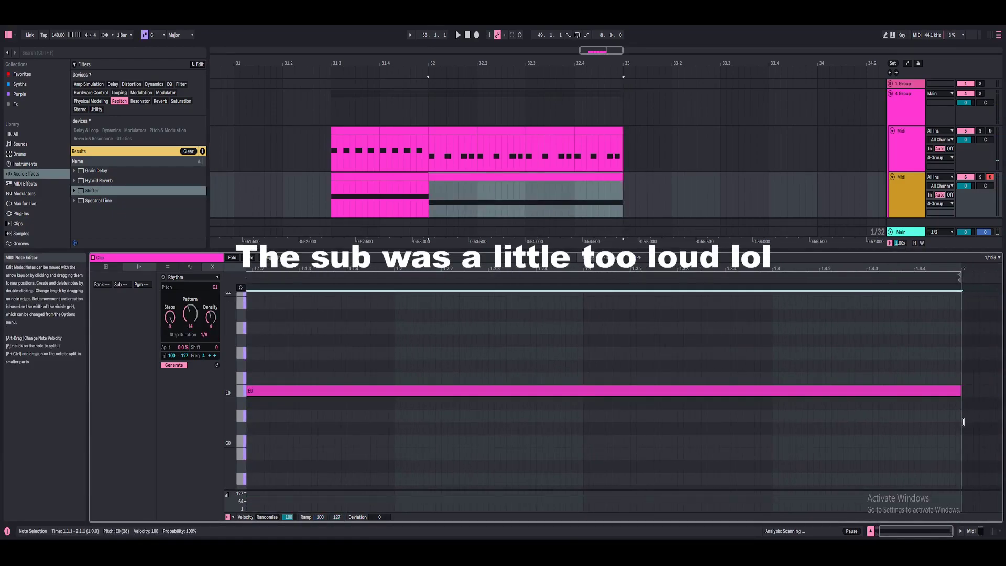
{"action": "left_click", "coordinate": [870, 530]}
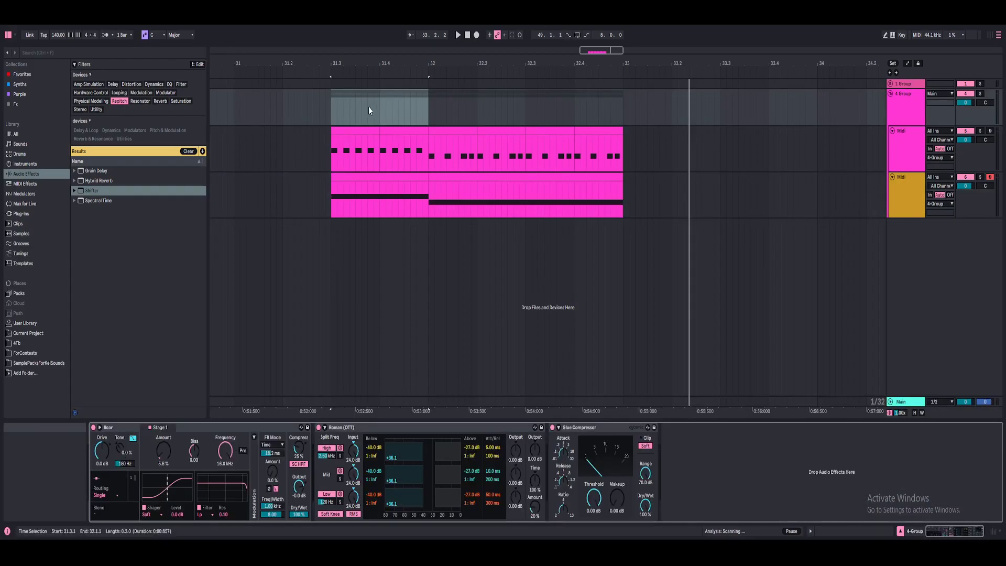
- Play the full bass and sub phrase through the group track's effects
{"action": "left_click", "coordinate": [355, 131]}
{"action": "key", "text": "space"}
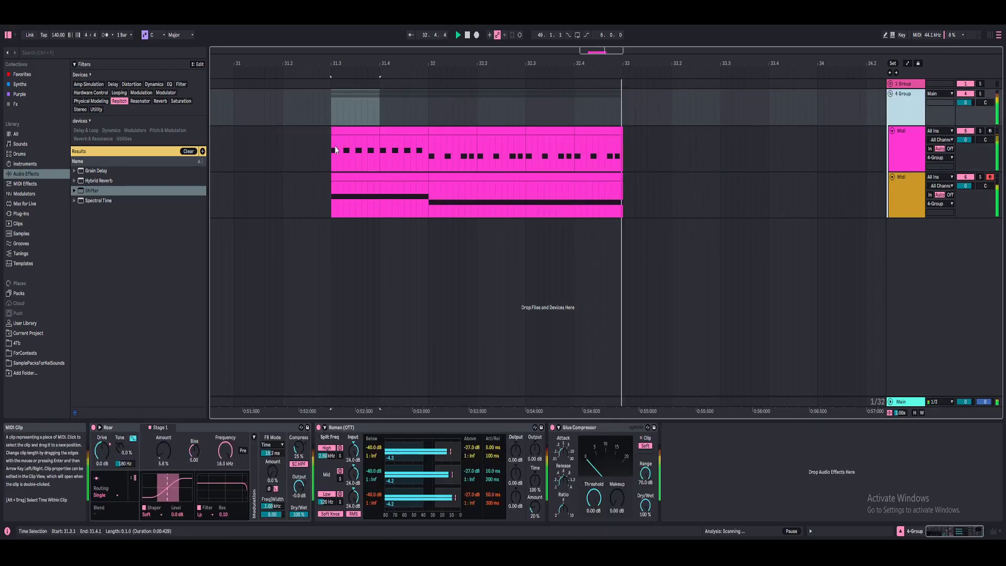
{"action": "key", "text": "minus"}
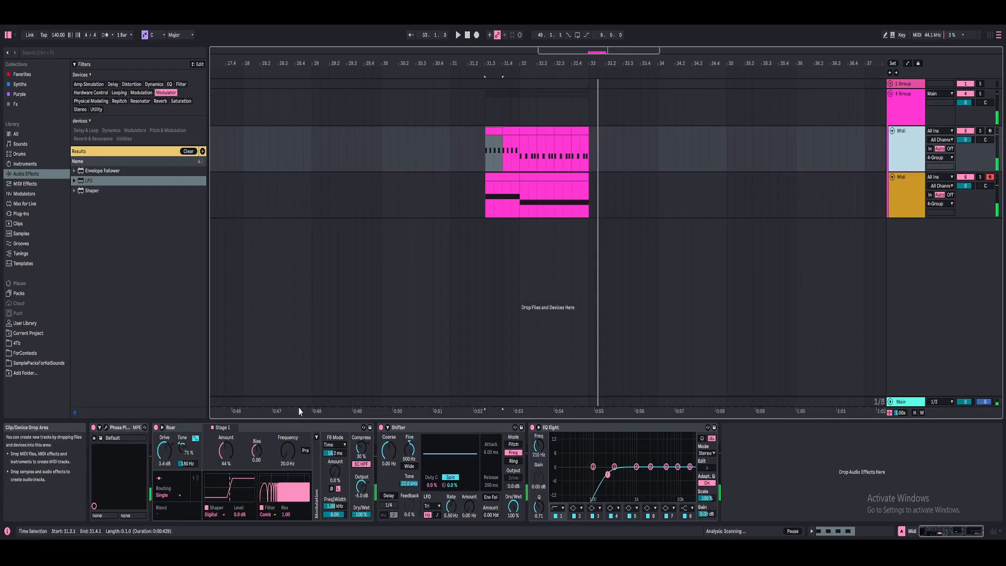
- Review the device chains on the bass track, the sub track and their group
{"action": "left_click", "coordinate": [911, 193]}
{"action": "left_click", "coordinate": [921, 140]}
{"action": "left_click", "coordinate": [919, 110]}
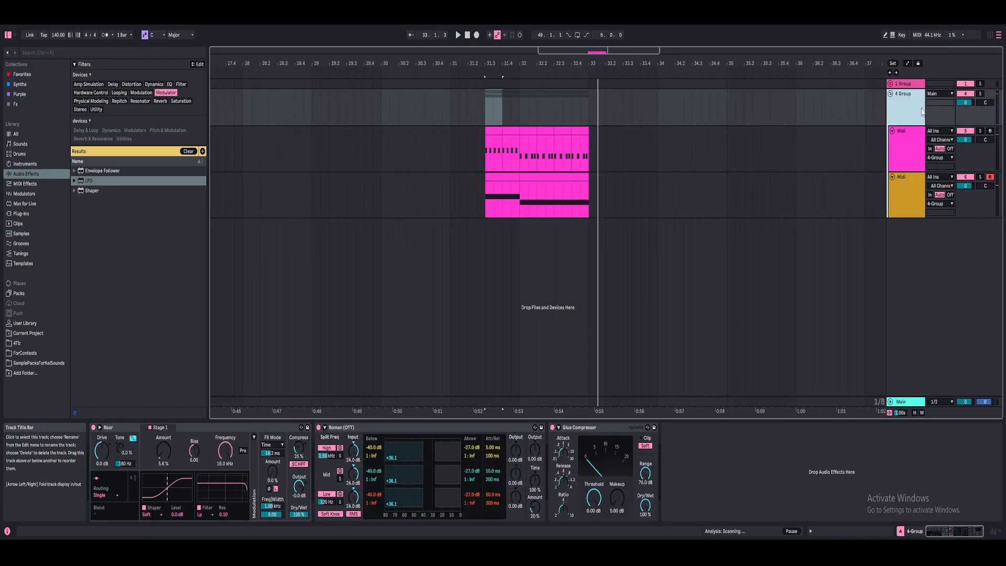
{"action": "left_click", "coordinate": [906, 160]}
{"action": "left_click_drag", "start_coordinate": [524, 65], "coordinate": [434, 129]}
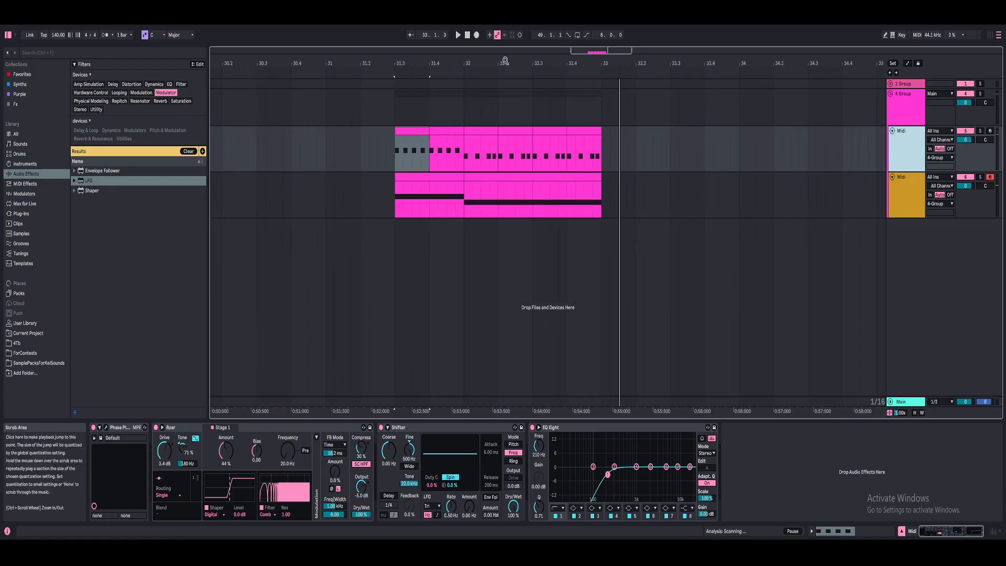
{"action": "key", "text": "plus"}
{"action": "key", "text": "minus"}
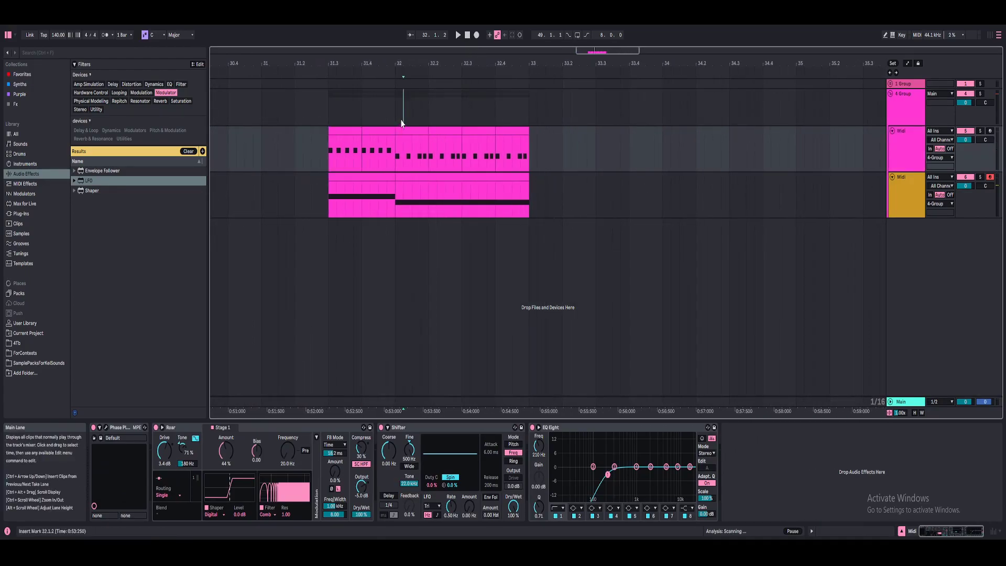
{"action": "left_click", "coordinate": [401, 124]}
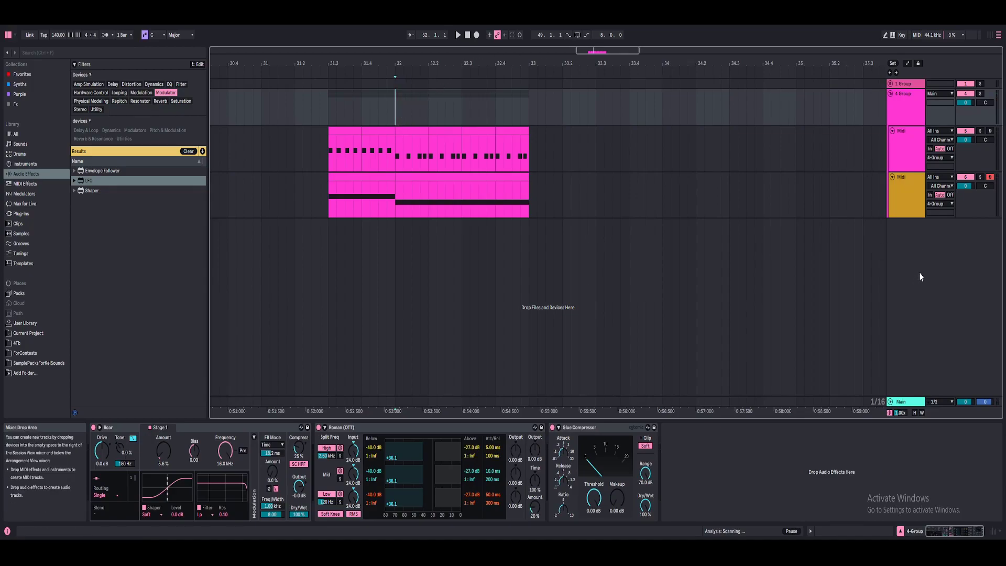
{"action": "left_click", "coordinate": [904, 239]}
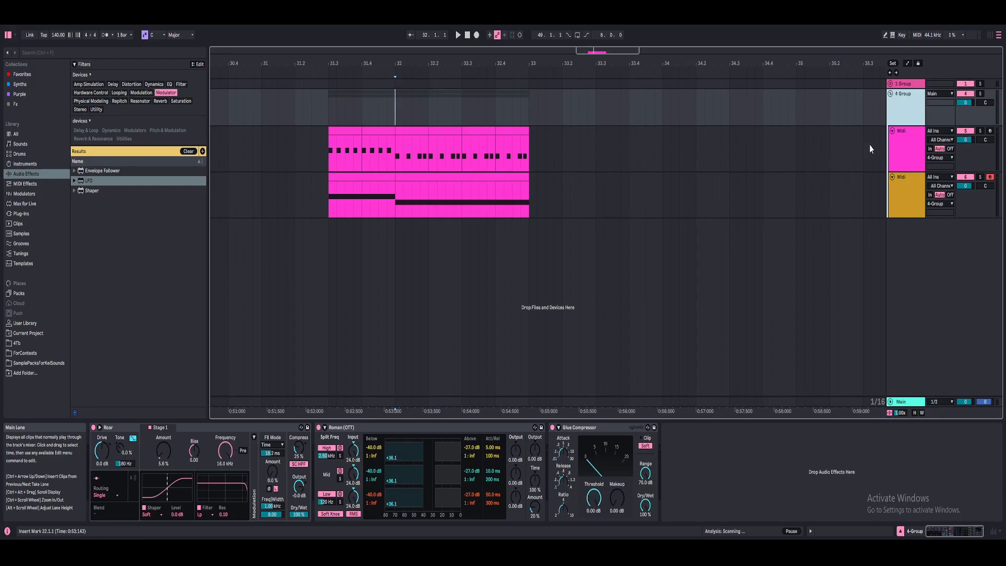
{"action": "left_click", "coordinate": [727, 100]}
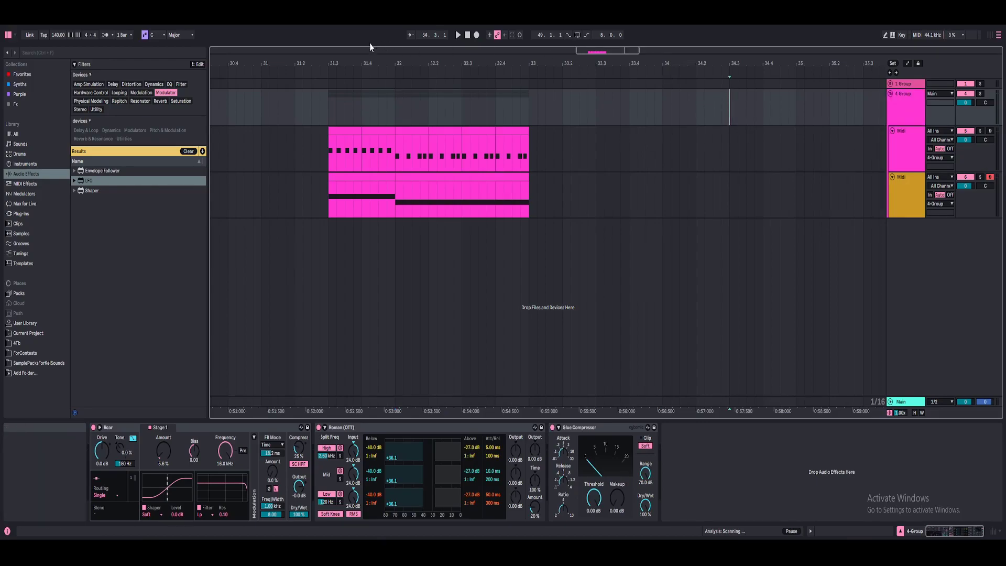
{"action": "left_click_drag", "start_coordinate": [410, 62], "coordinate": [478, 87]}
{"action": "left_click", "coordinate": [900, 137]}
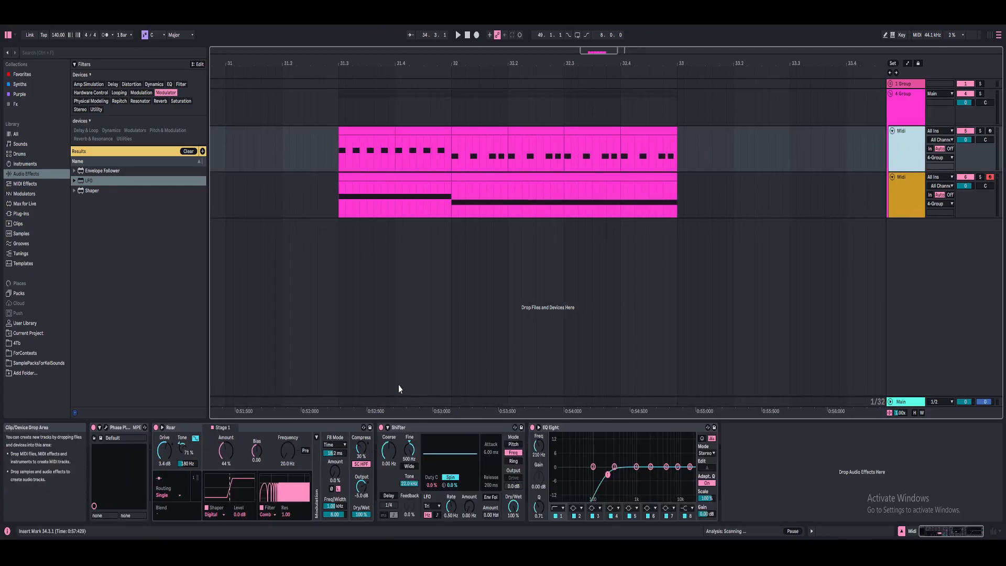